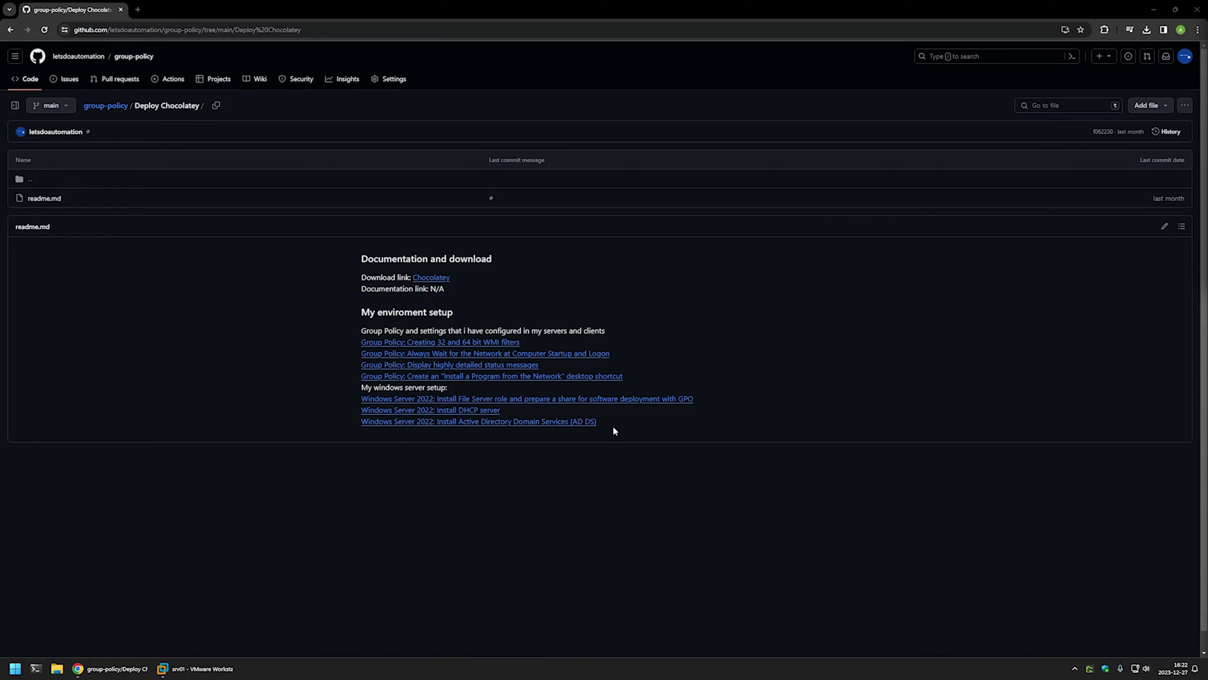
Highlight the readme's environment setup, final links and Group Policy links, then clear the highlight.
left_click_drag(614, 428, 361, 310)
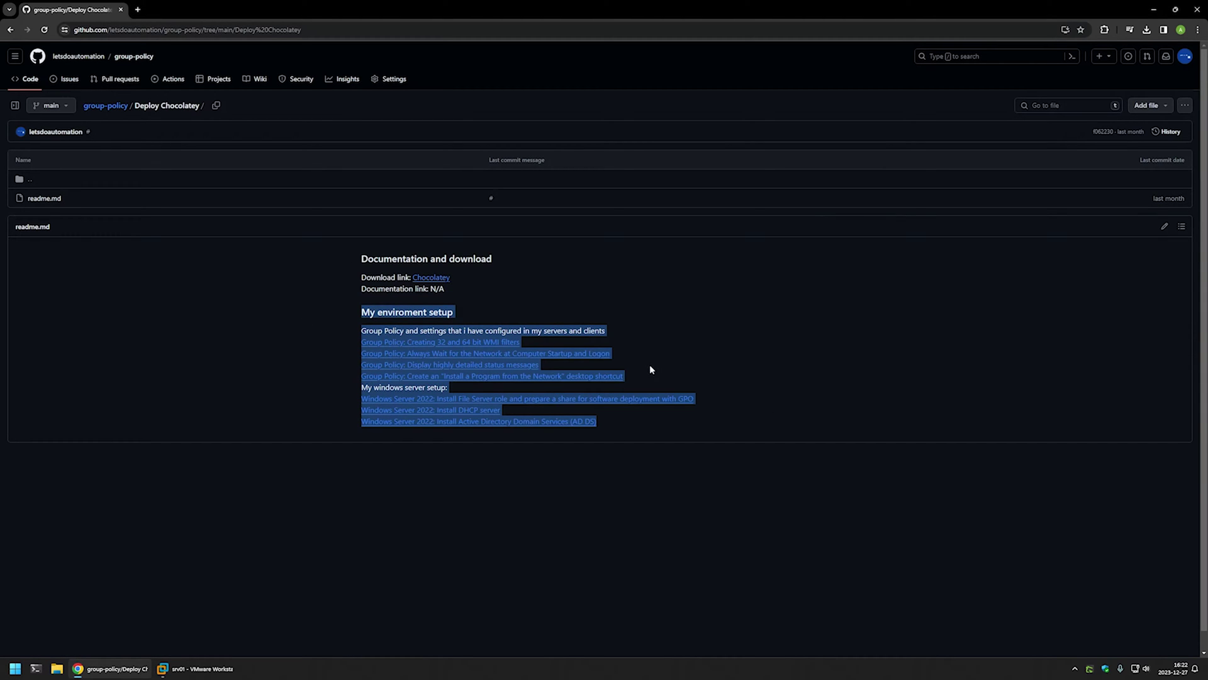
left_click_drag(654, 421, 317, 386)
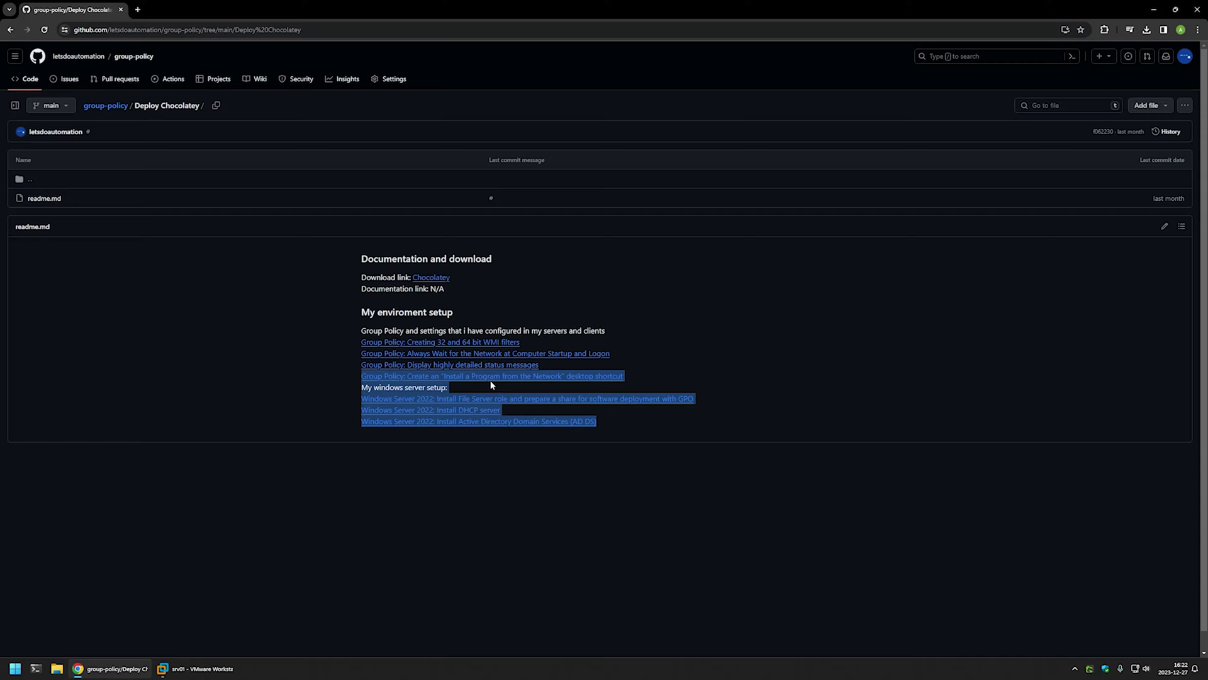
left_click_drag(623, 375, 333, 330)
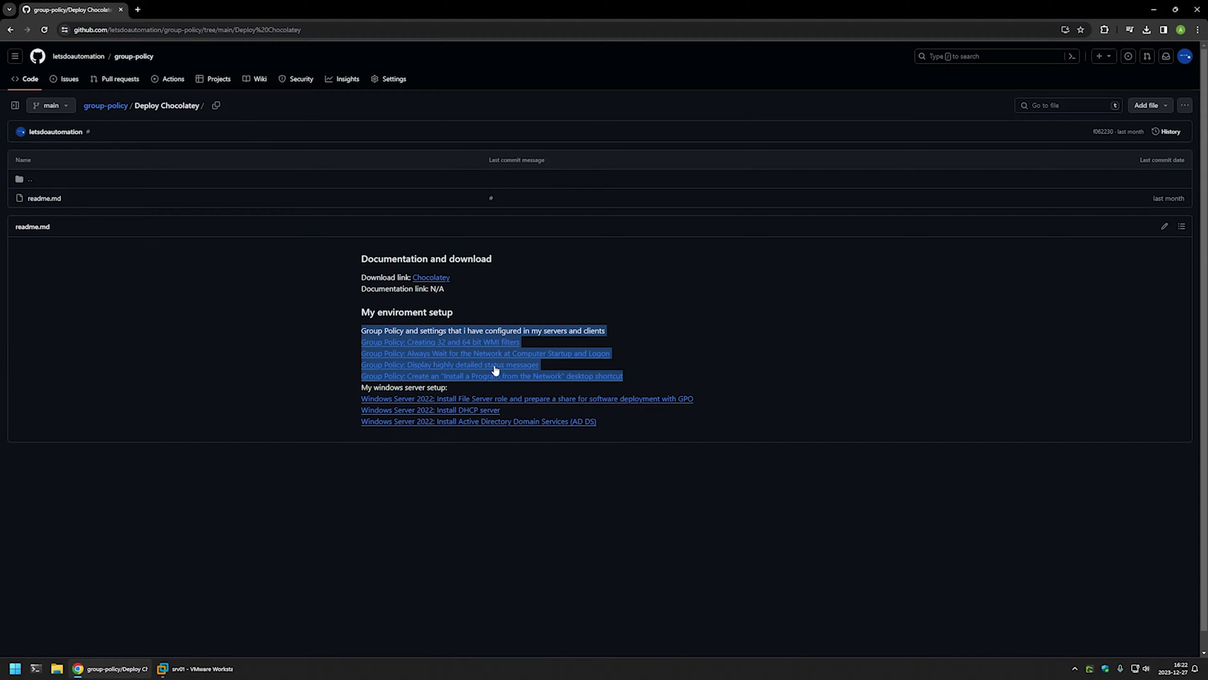
left_click(615, 335)
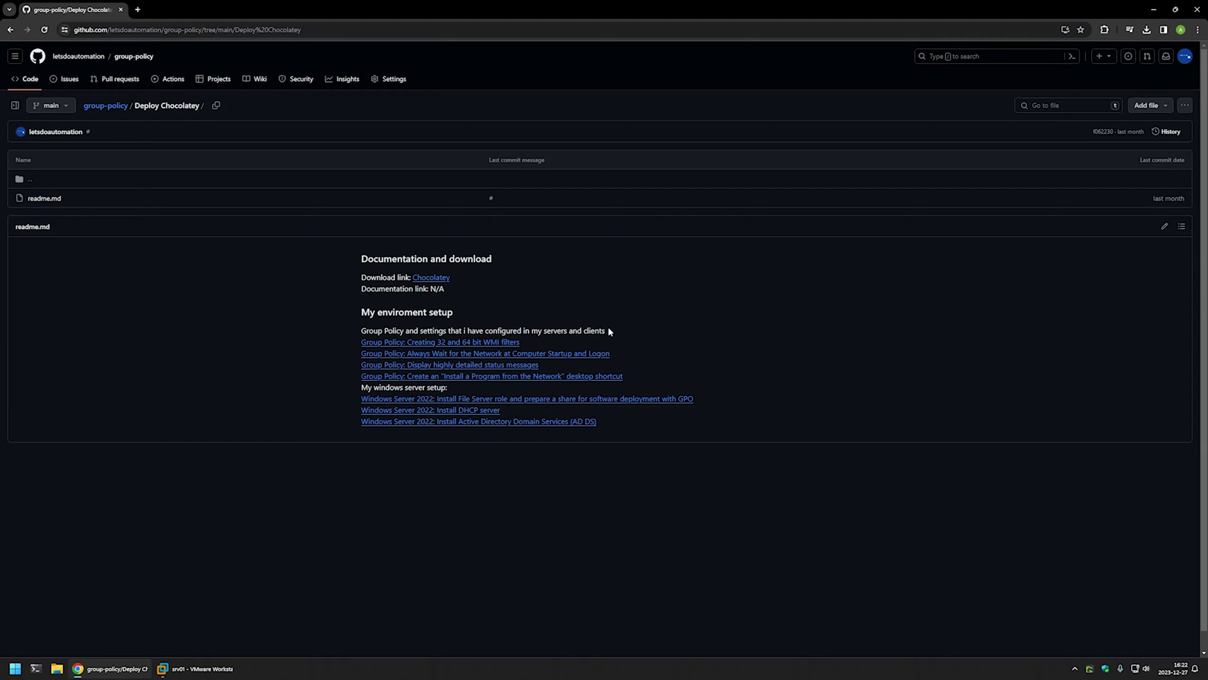
Download chocolatey-2.2.2.0.msi from the Chocolatey repository's 2.2.2 release on GitHub.
middle_click(428, 278)
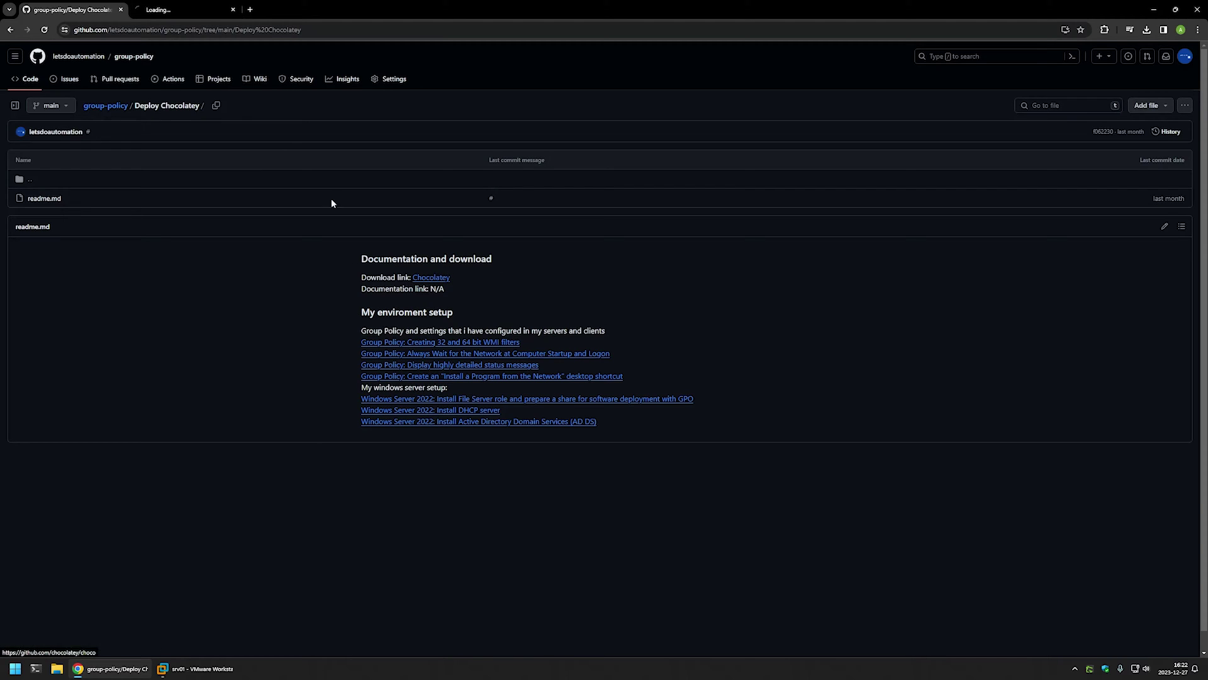
left_click(177, 7)
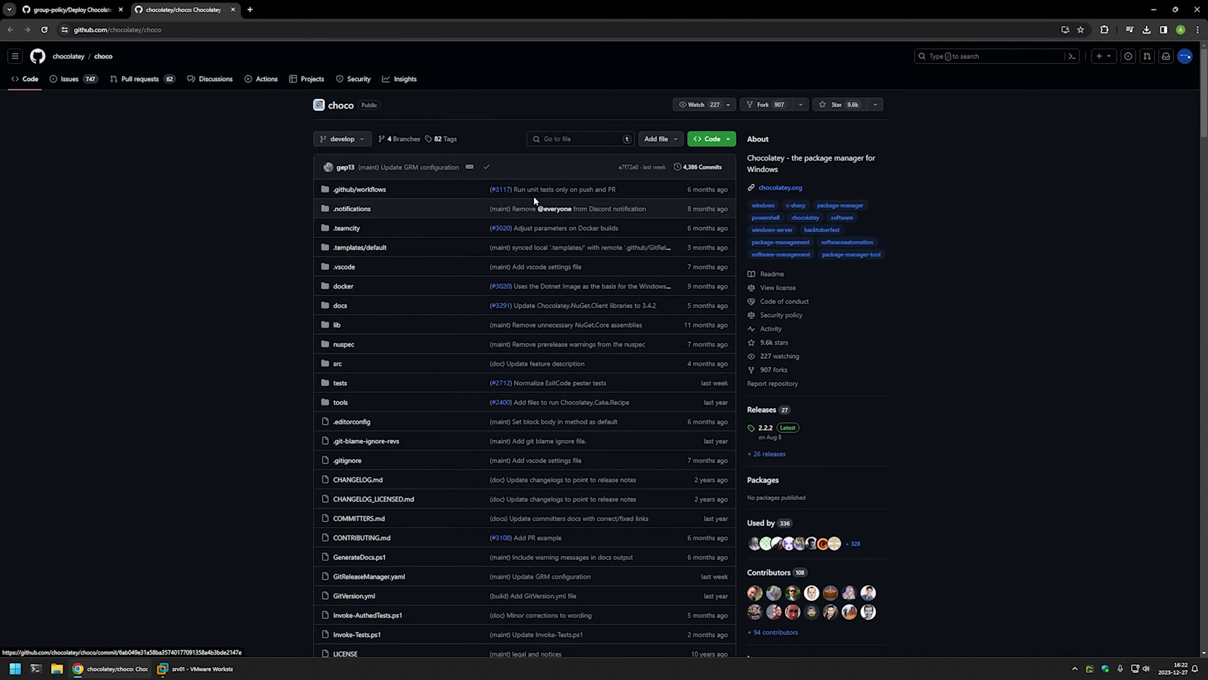
left_click(774, 429)
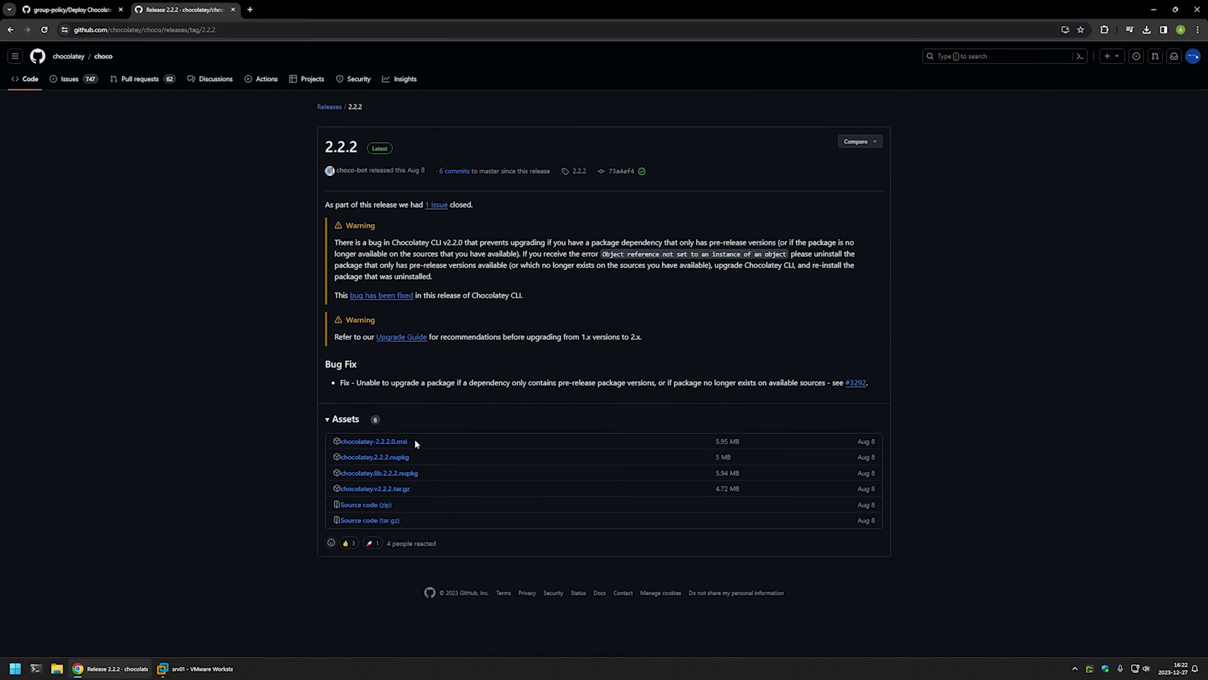
left_click_drag(415, 444, 343, 443)
left_click(389, 443)
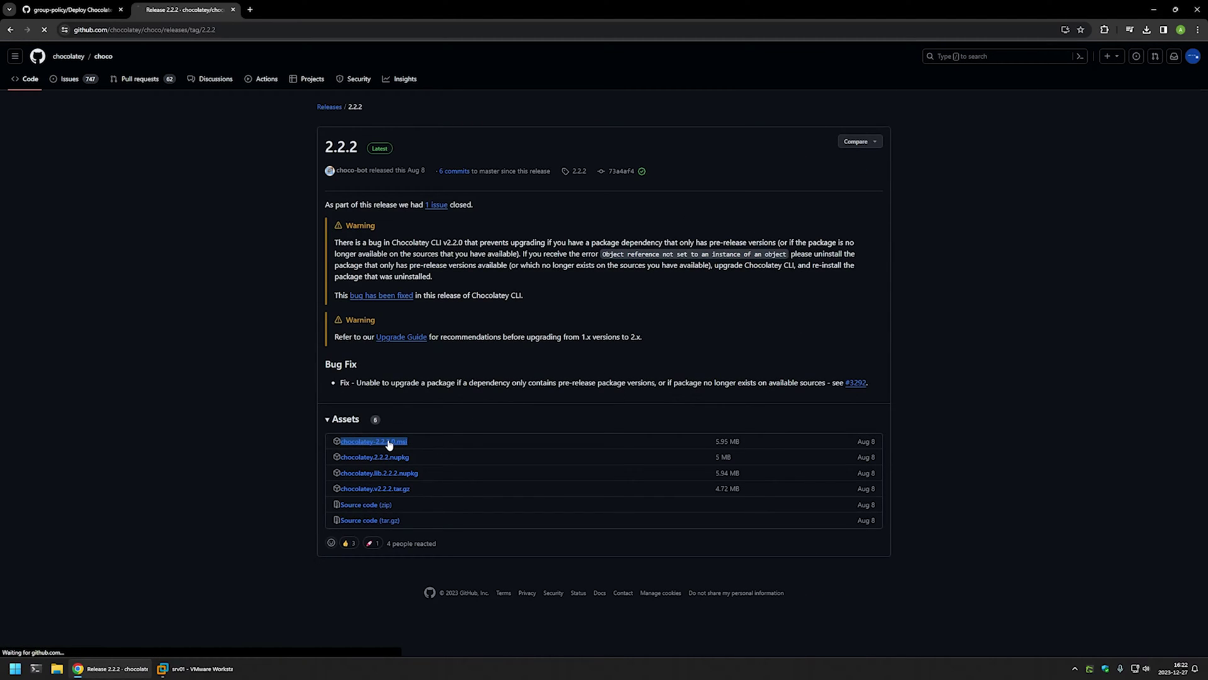
Copy the downloaded chocolatey-2.2.2.0.msi from the Downloads folder.
right_click(56, 668)
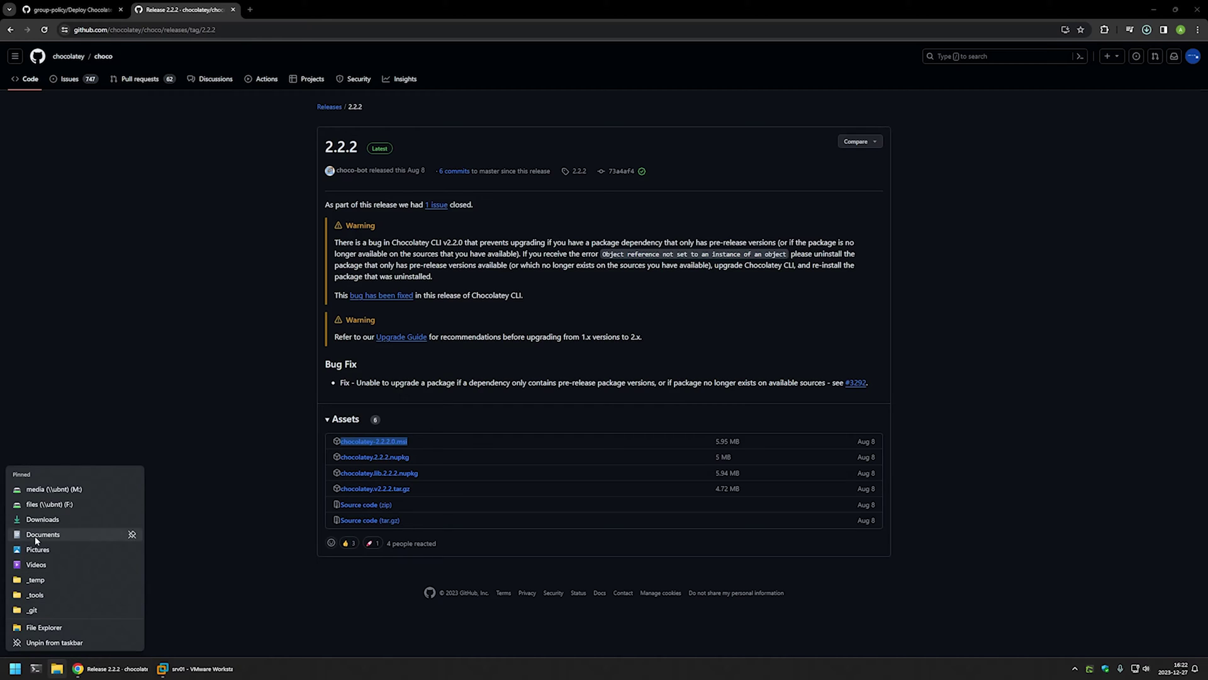
left_click(37, 519)
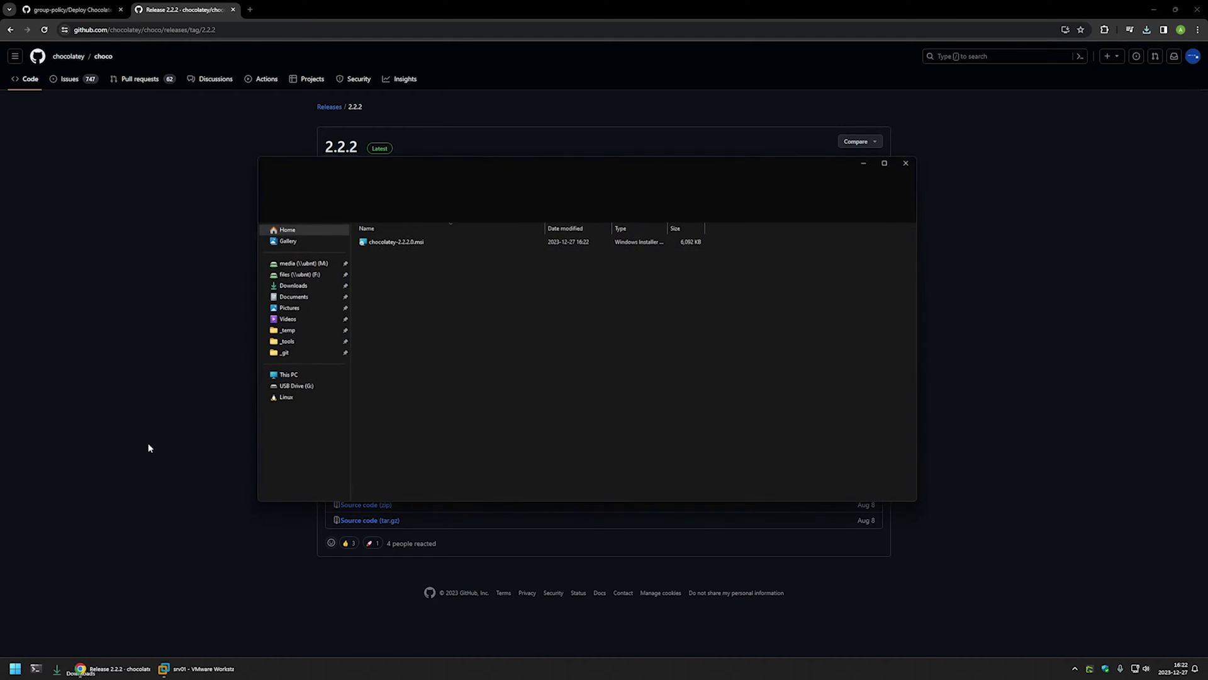
right_click(385, 242)
left_click(407, 412)
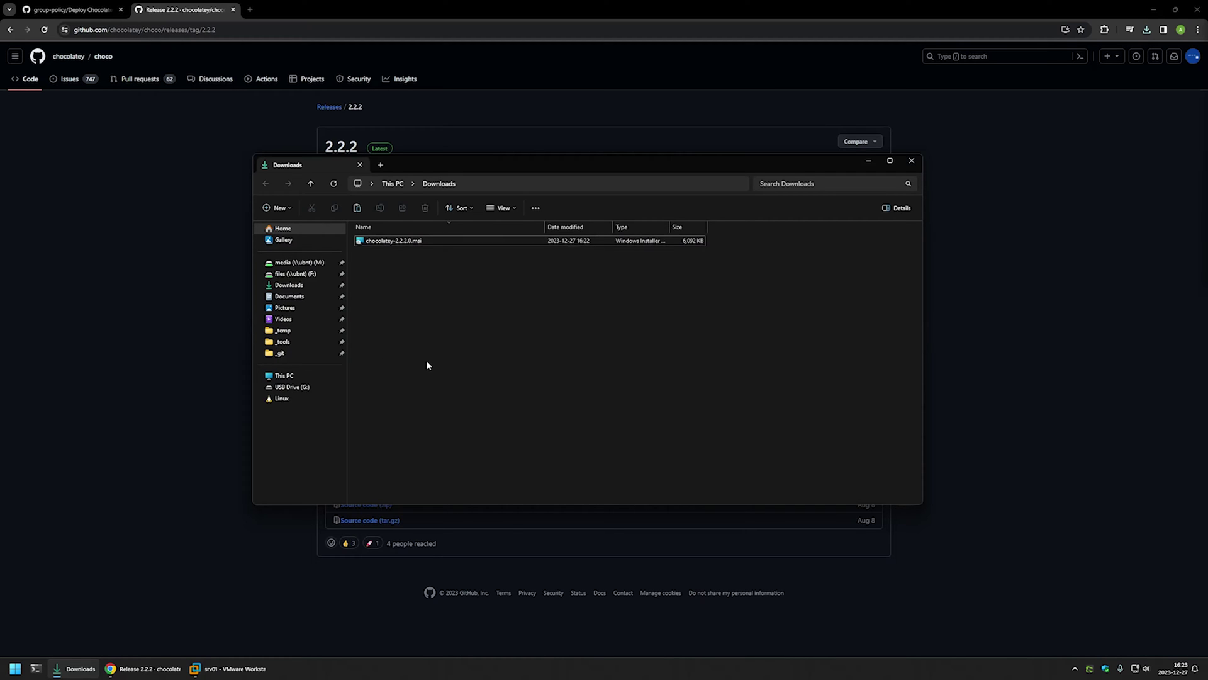
On the srv01 VM, browse File Explorer to the \\srv02 network shares.
left_click(234, 668)
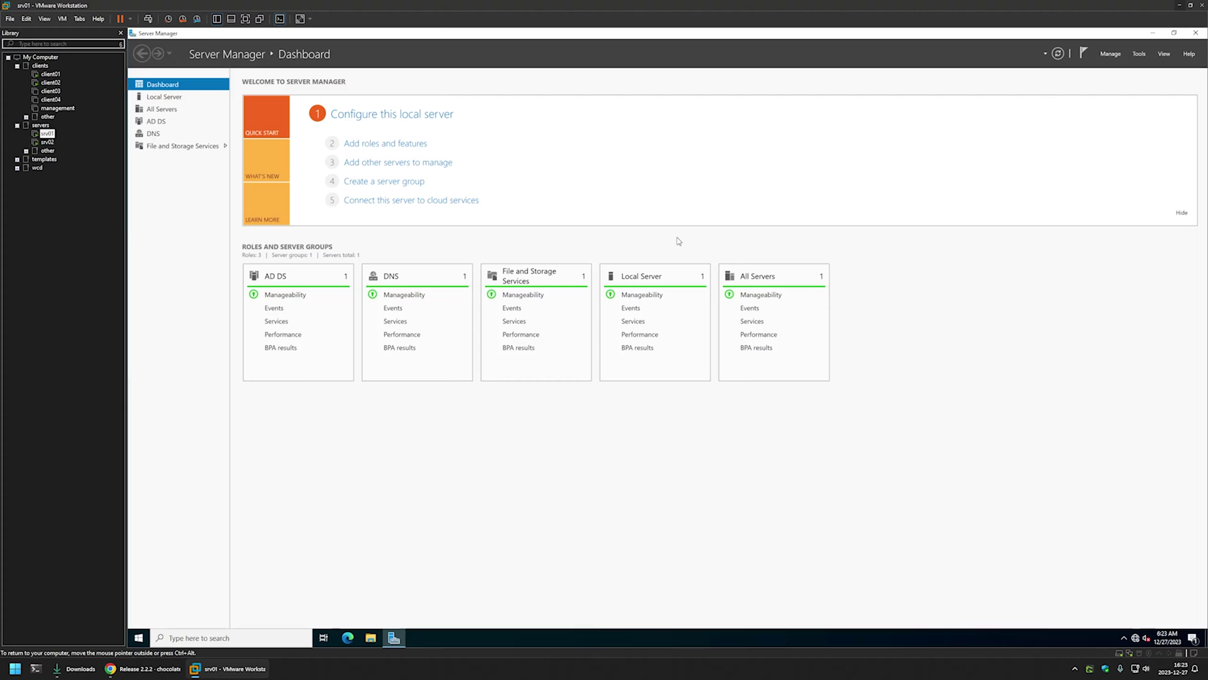
left_click(1152, 33)
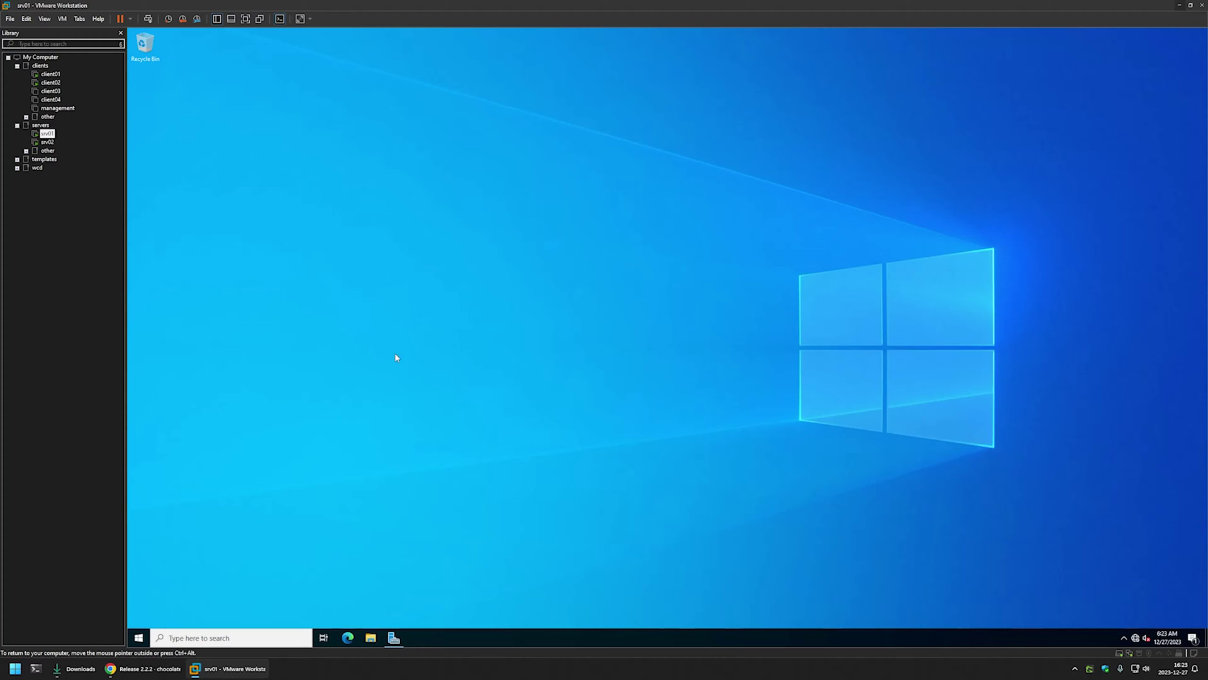
left_click(371, 638)
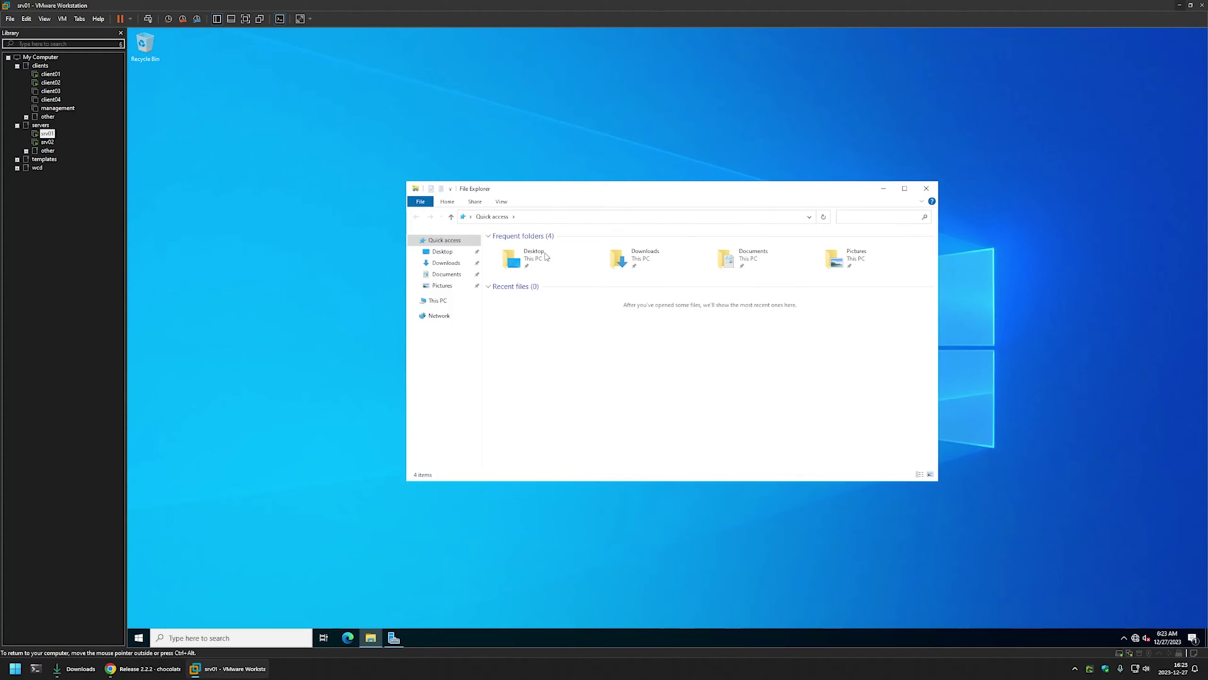
left_click(540, 216)
type("\\")
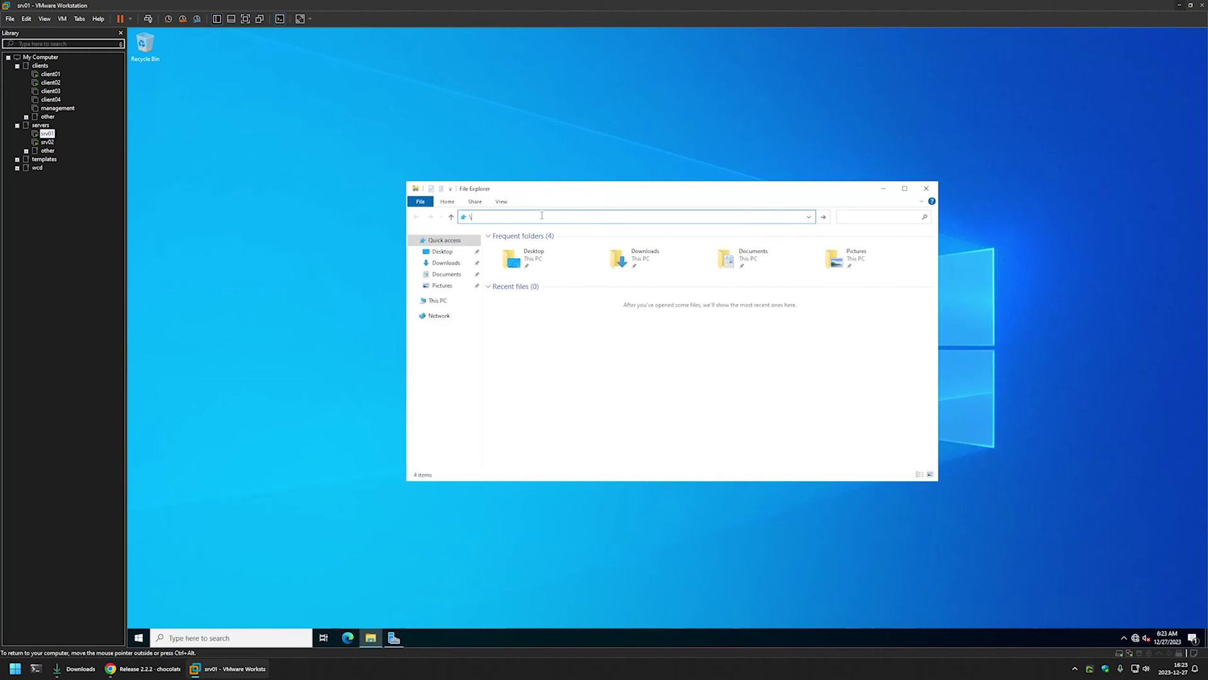
type("srv02")
key("Return")
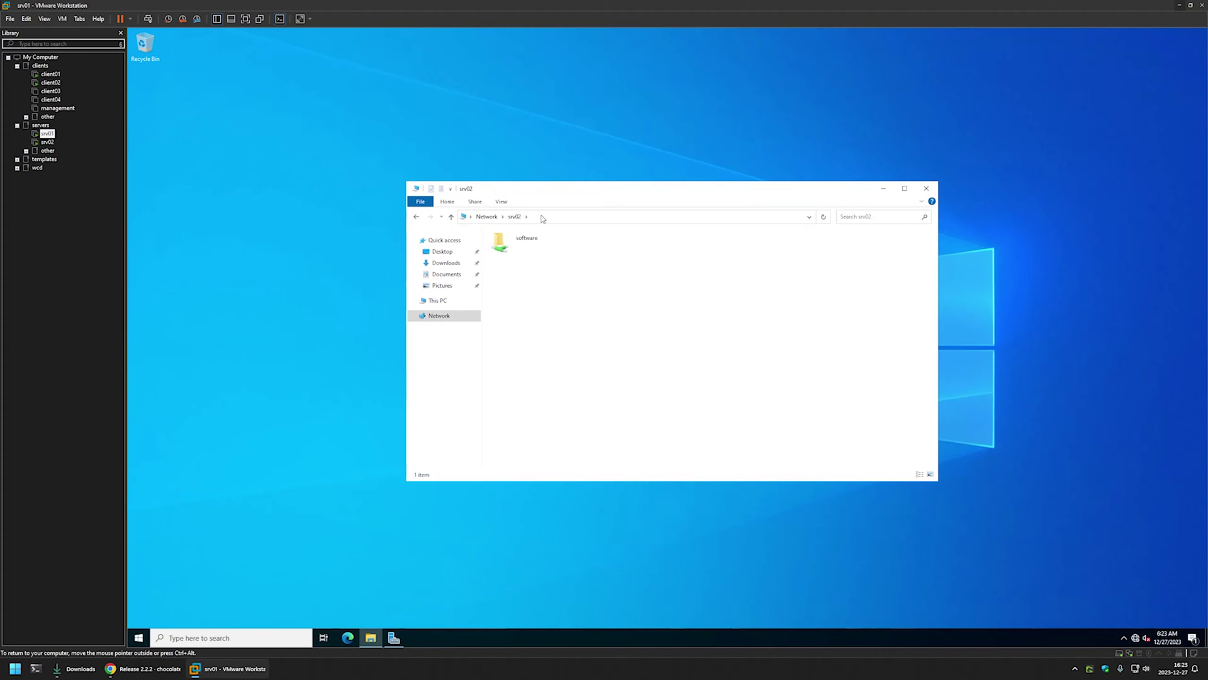
Create a 'chocolatey' folder in the software share and paste the installer into it.
double_click(547, 241)
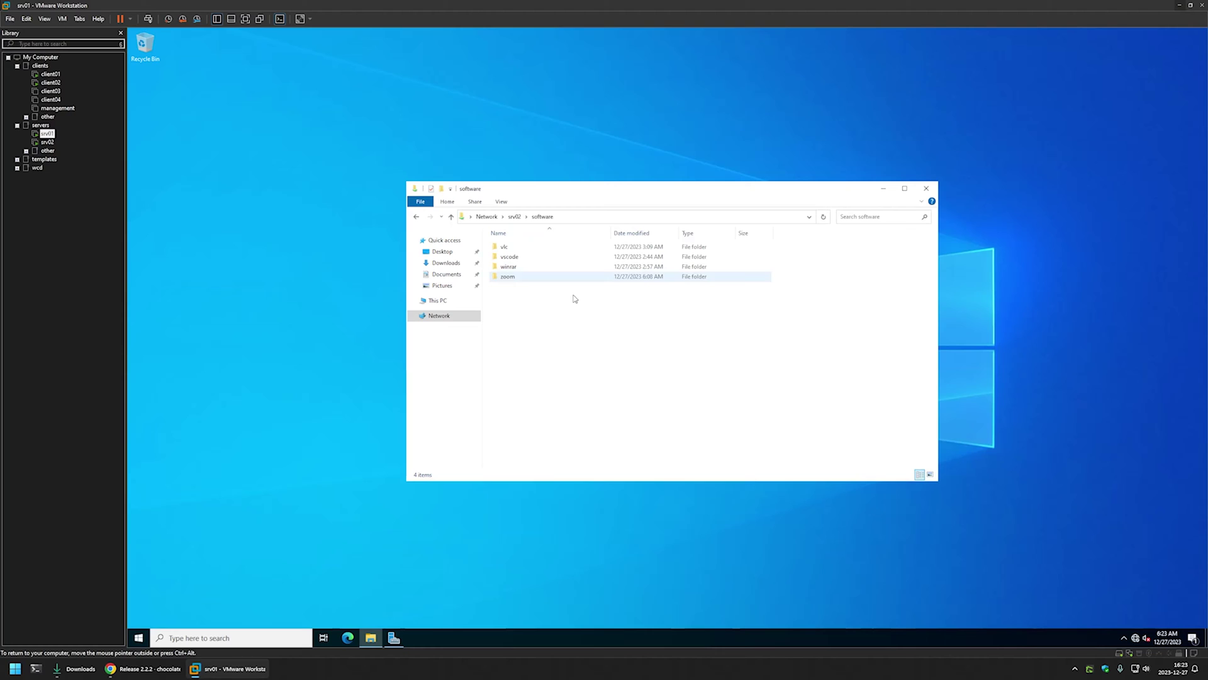
right_click(515, 302)
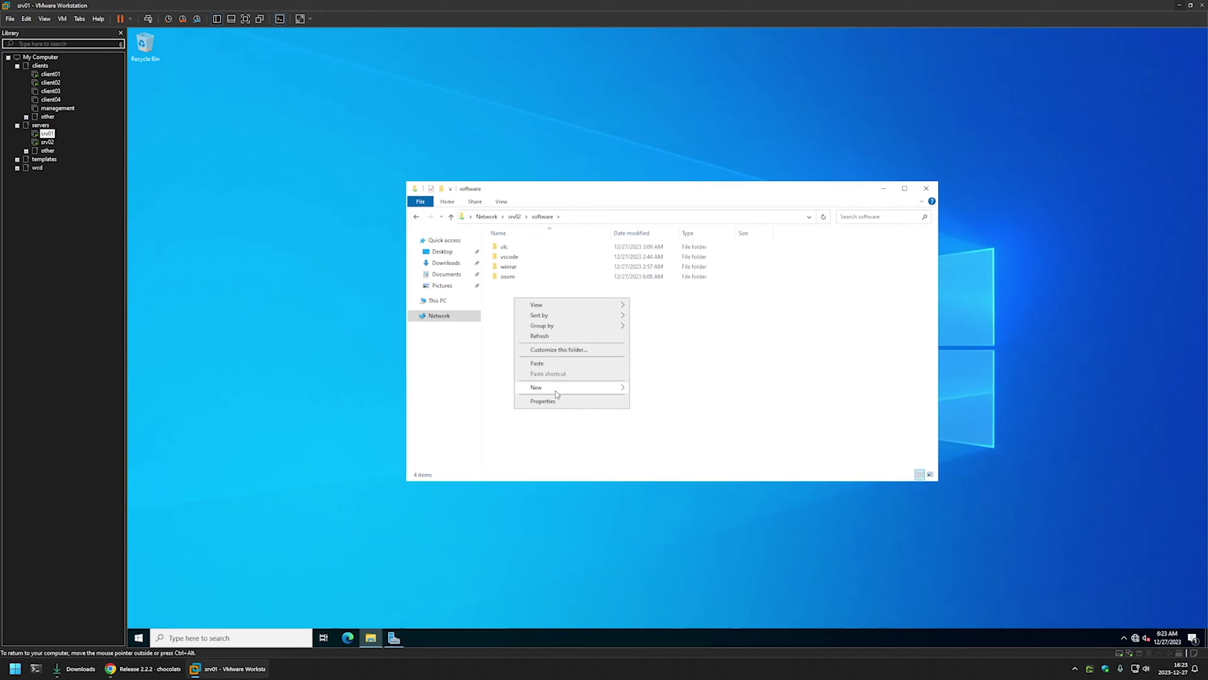
mouse_move(577, 388)
left_click(645, 390)
type("cho")
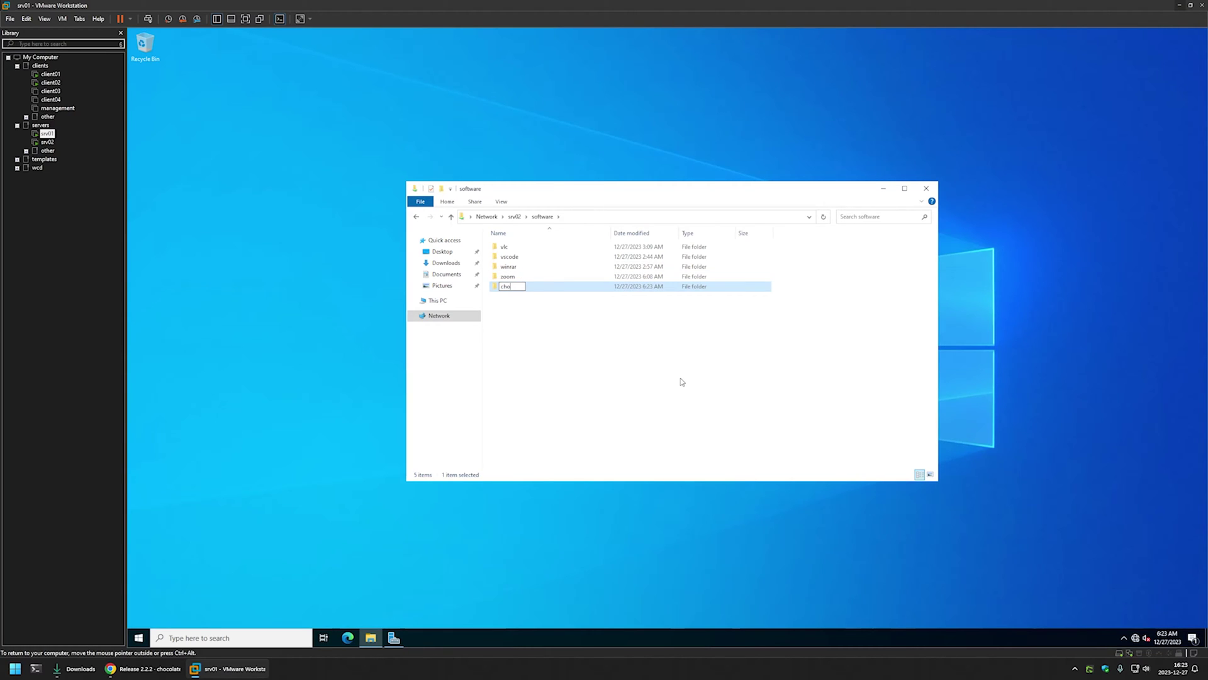
type("colatey")
key("Return")
key("Return")
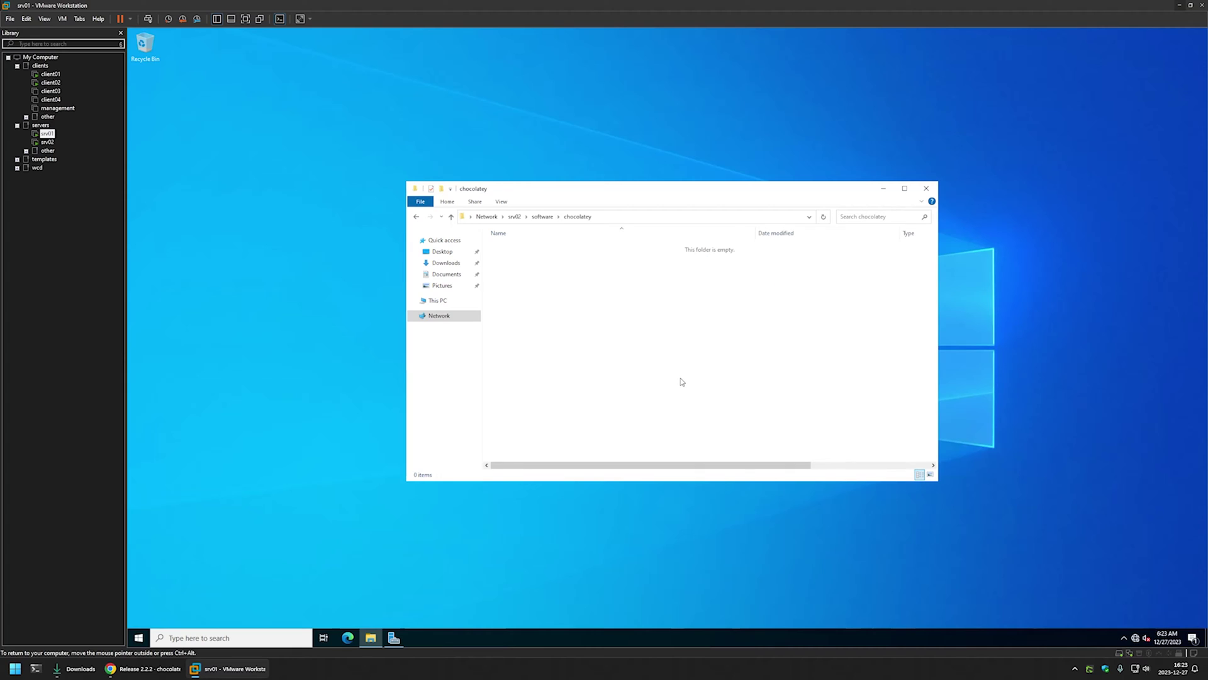
key("ctrl+v")
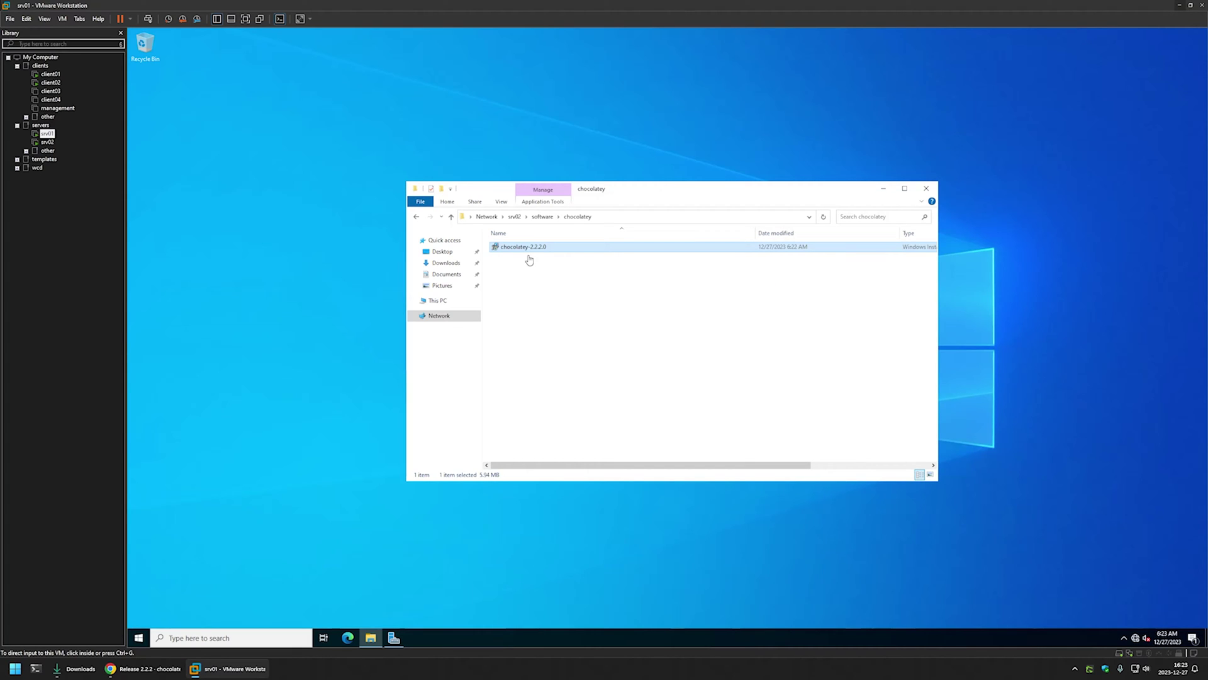
left_click(514, 265)
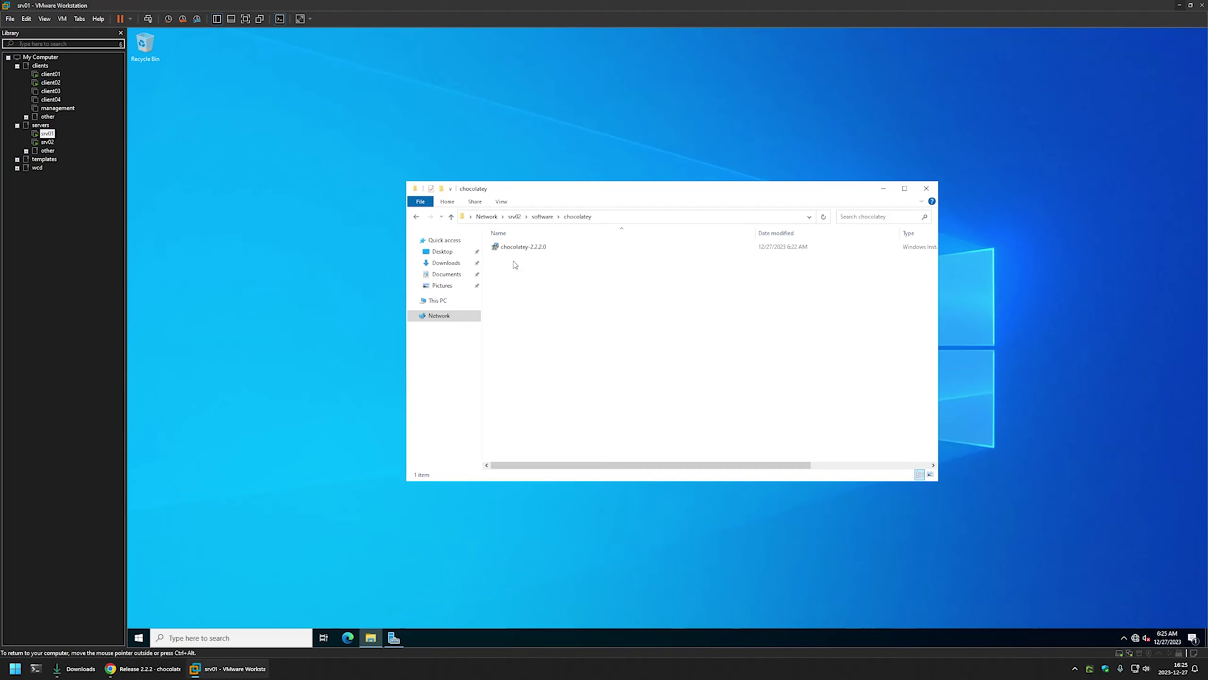
right_click(514, 265)
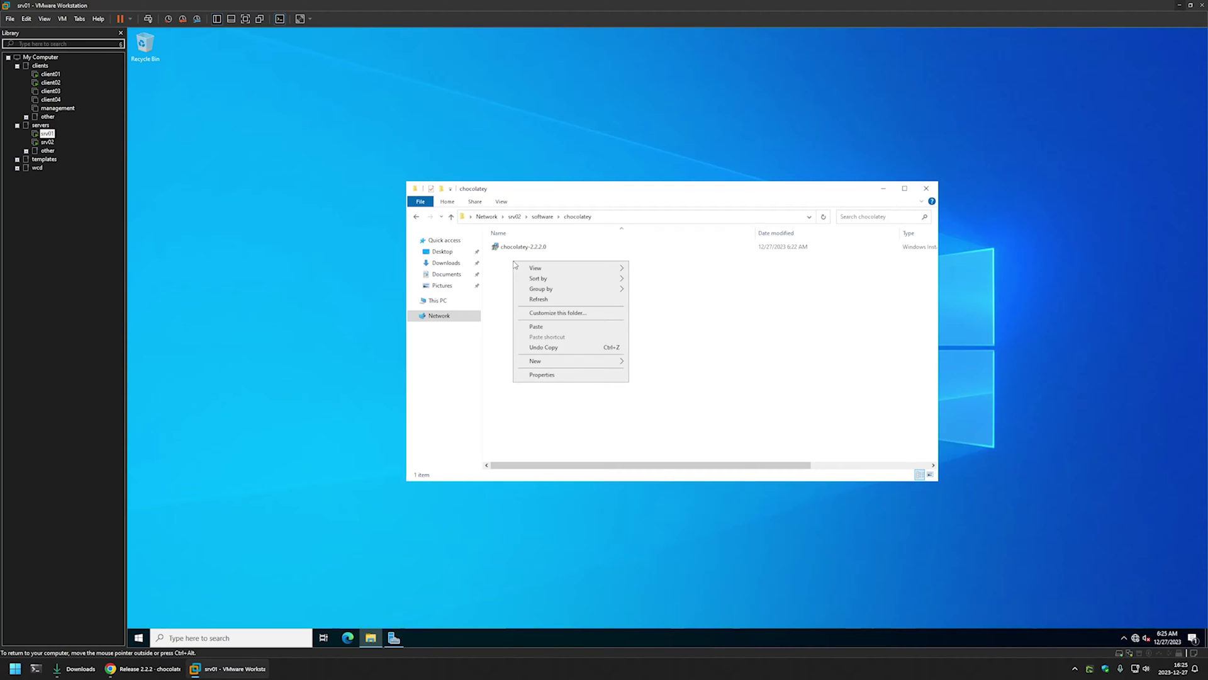
left_click(585, 378)
left_click_drag(343, 140, 589, 272)
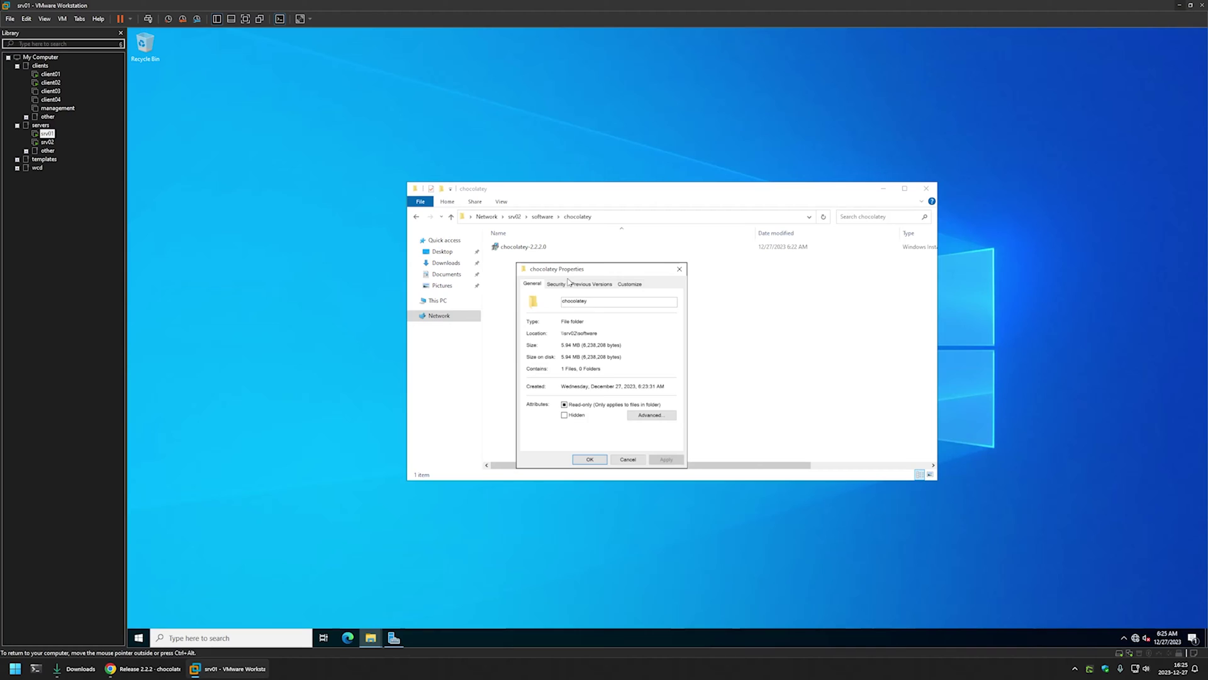
left_click(558, 285)
left_click(658, 357)
left_click(593, 361)
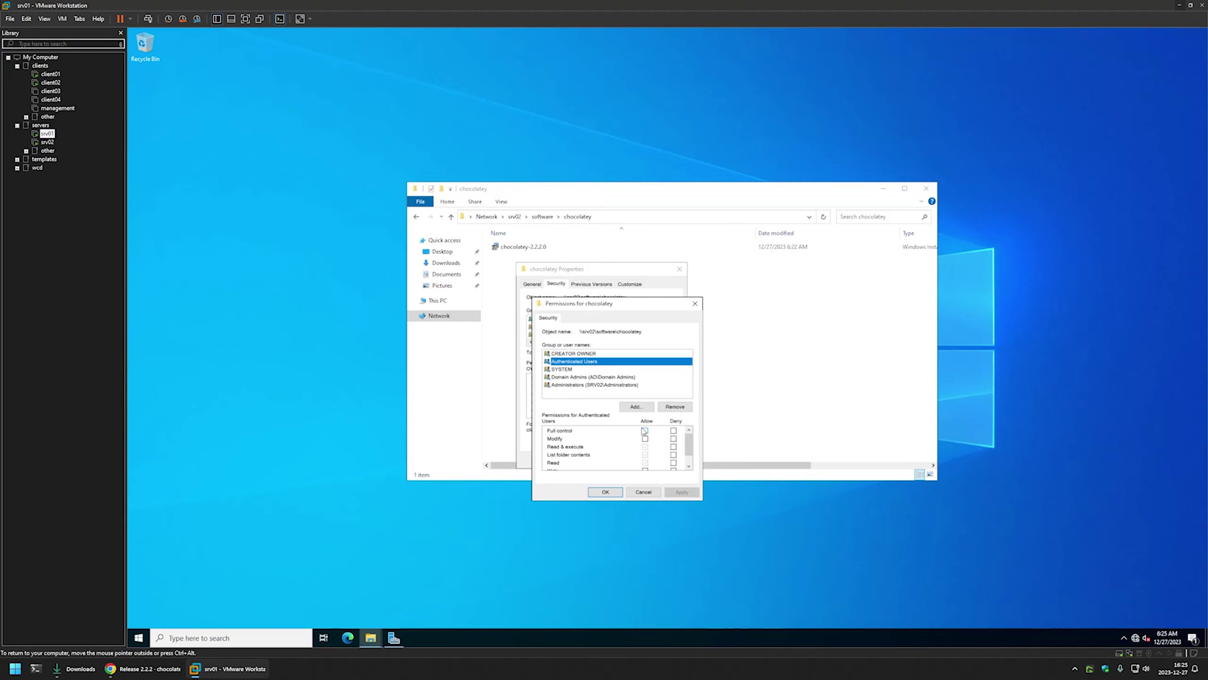
left_click(694, 304)
left_click(679, 269)
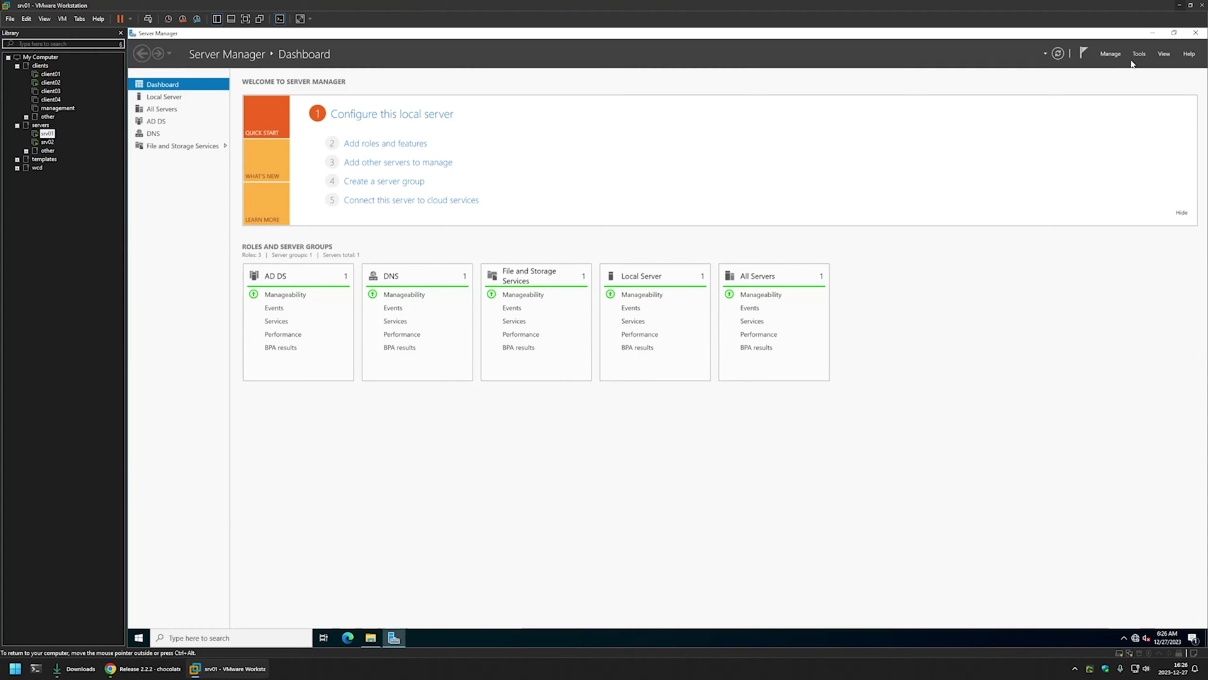
Launch Group Policy Management from Server Manager's Tools menu.
left_click(1138, 53)
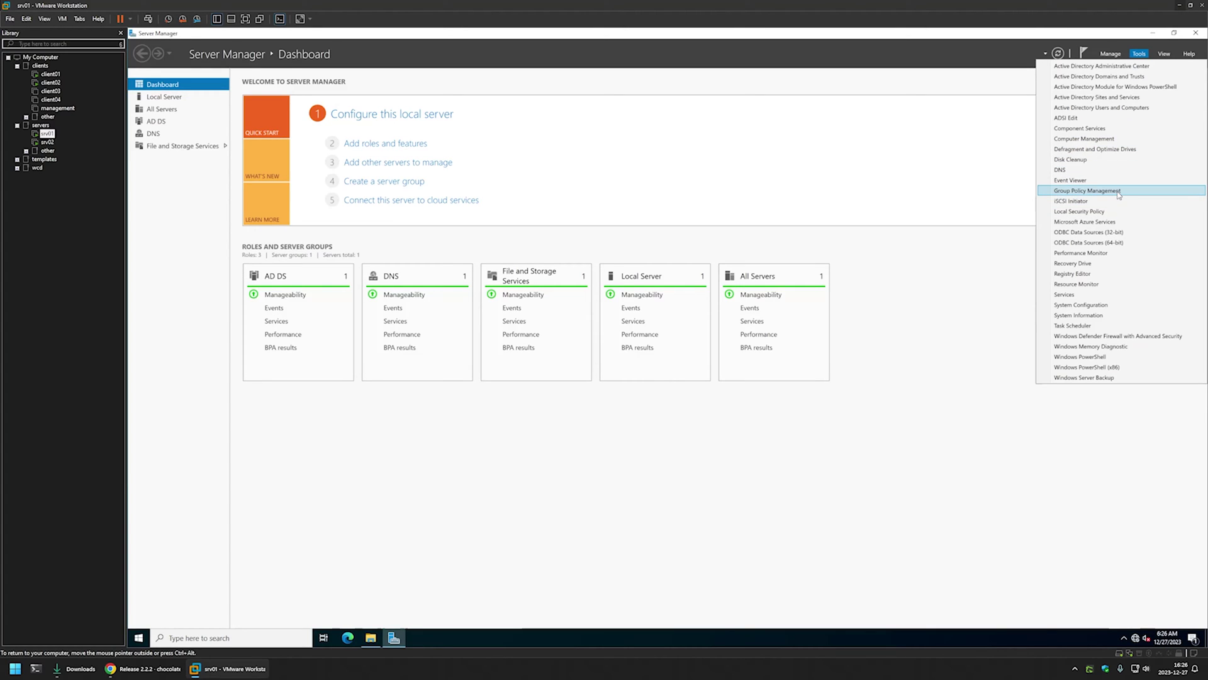
left_click(1087, 191)
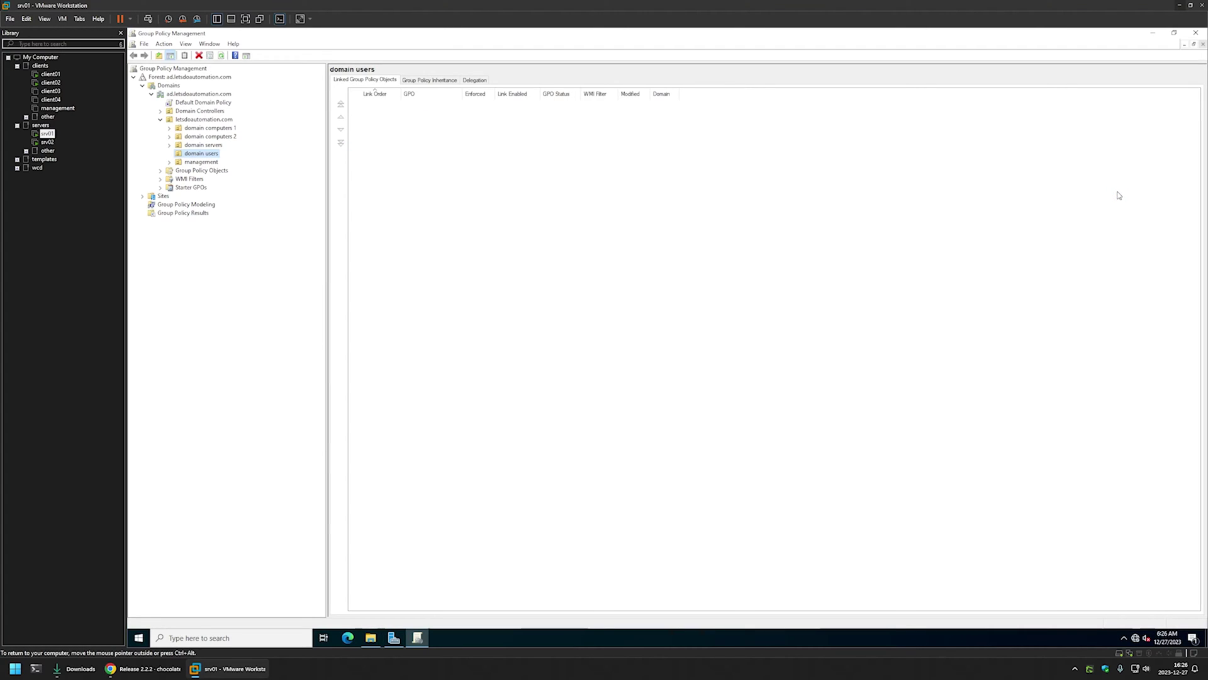
Create a GPO named 'Assign Chocolatey' under Group Policy Objects and select it to view its scope.
right_click(197, 173)
left_click(226, 178)
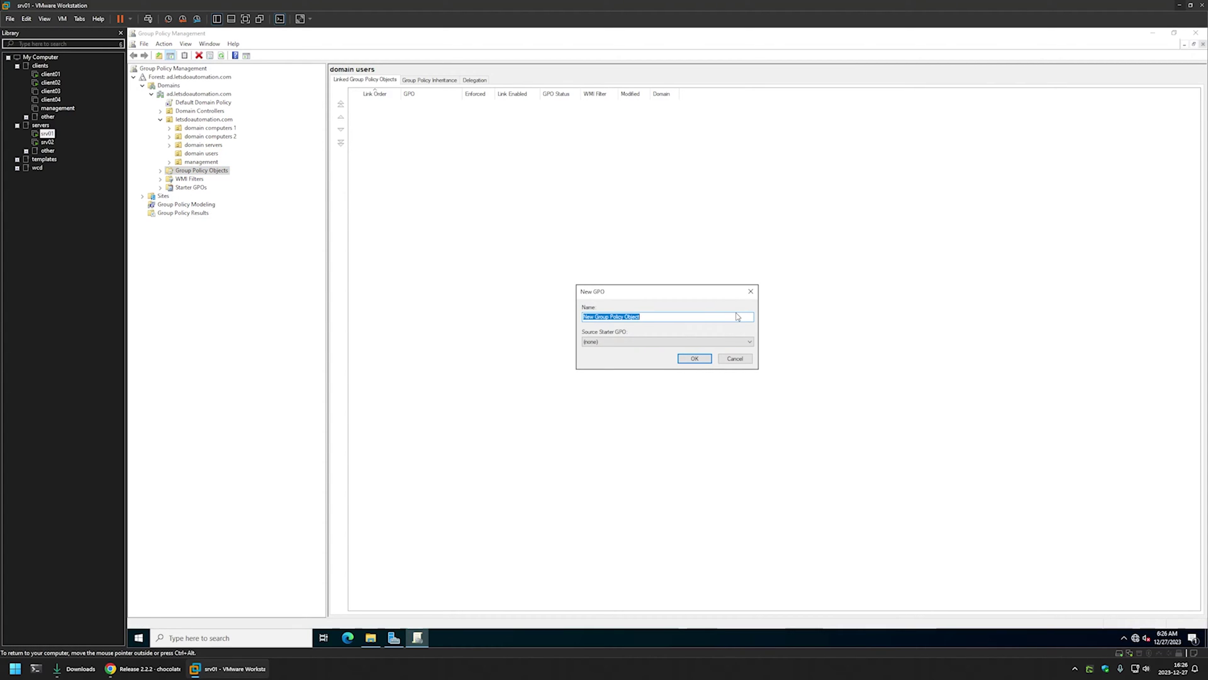
type("Assign Chocolatey")
left_click(695, 358)
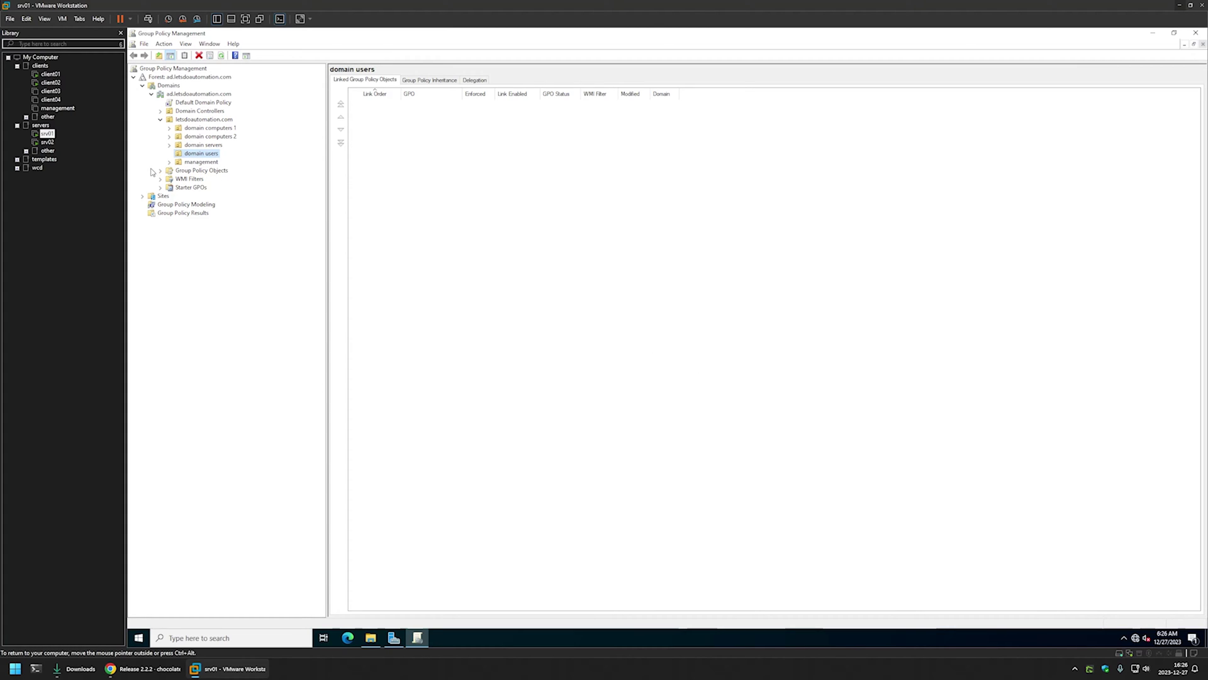
left_click(161, 171)
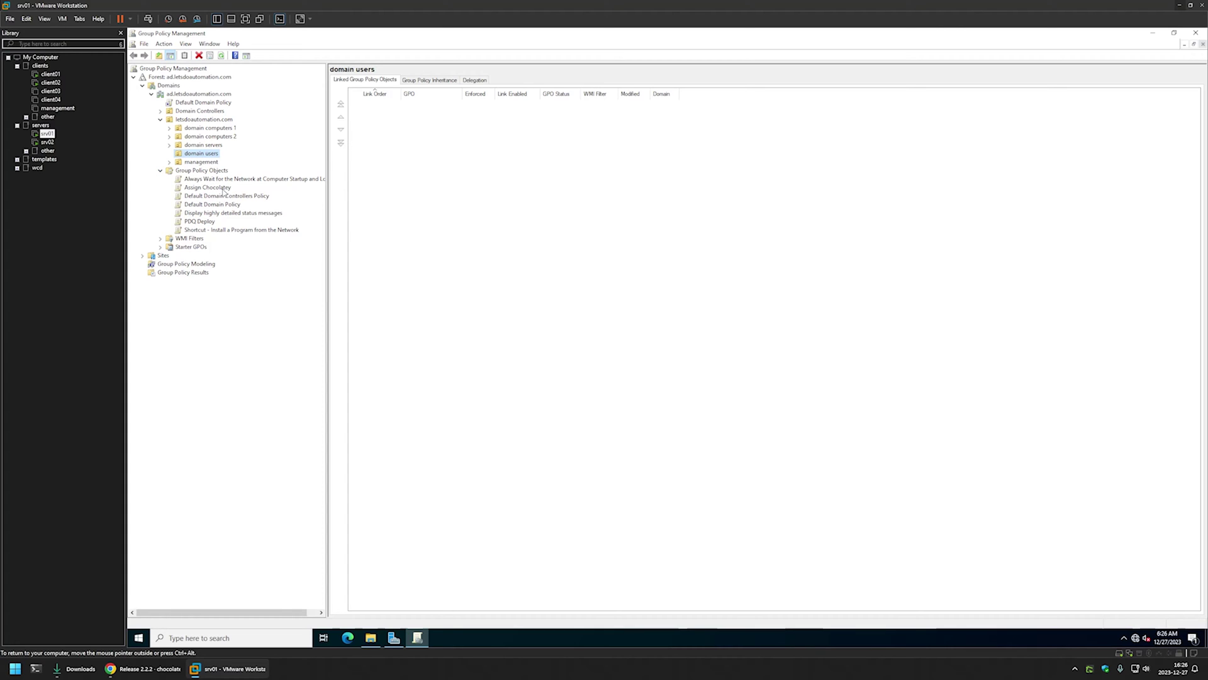
left_click(215, 189)
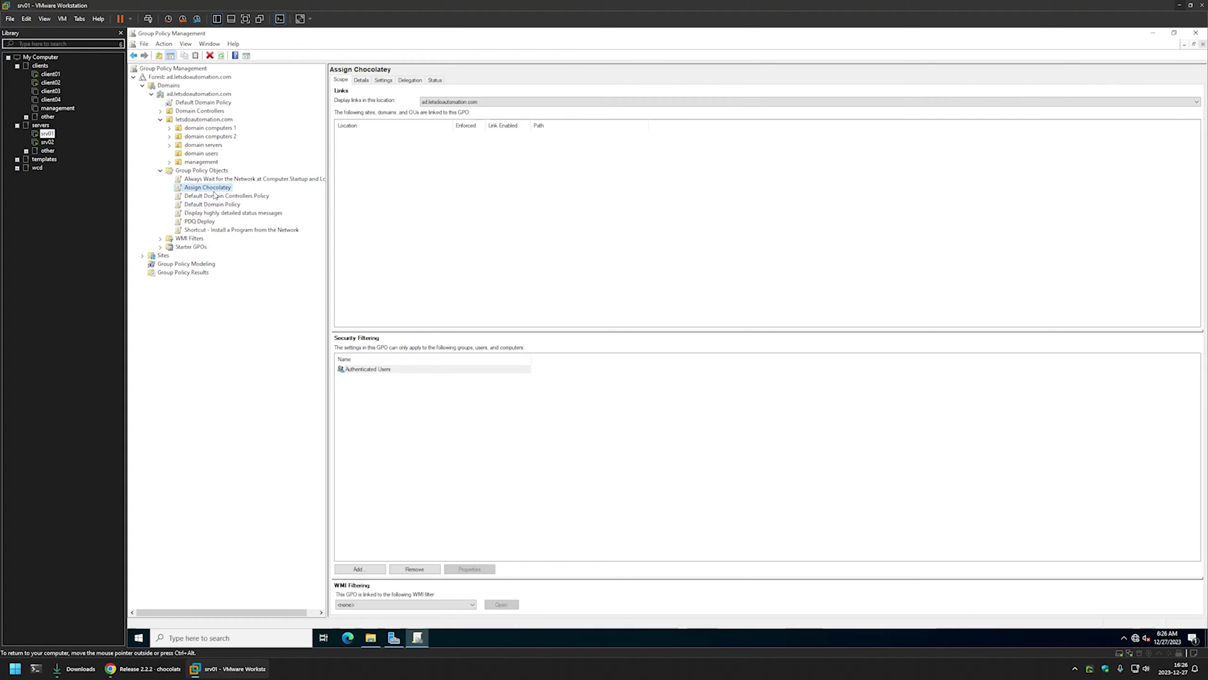
Edit Assign Chocolatey and go to Computer Configuration > Policies > Software Settings > Software installation.
right_click(215, 193)
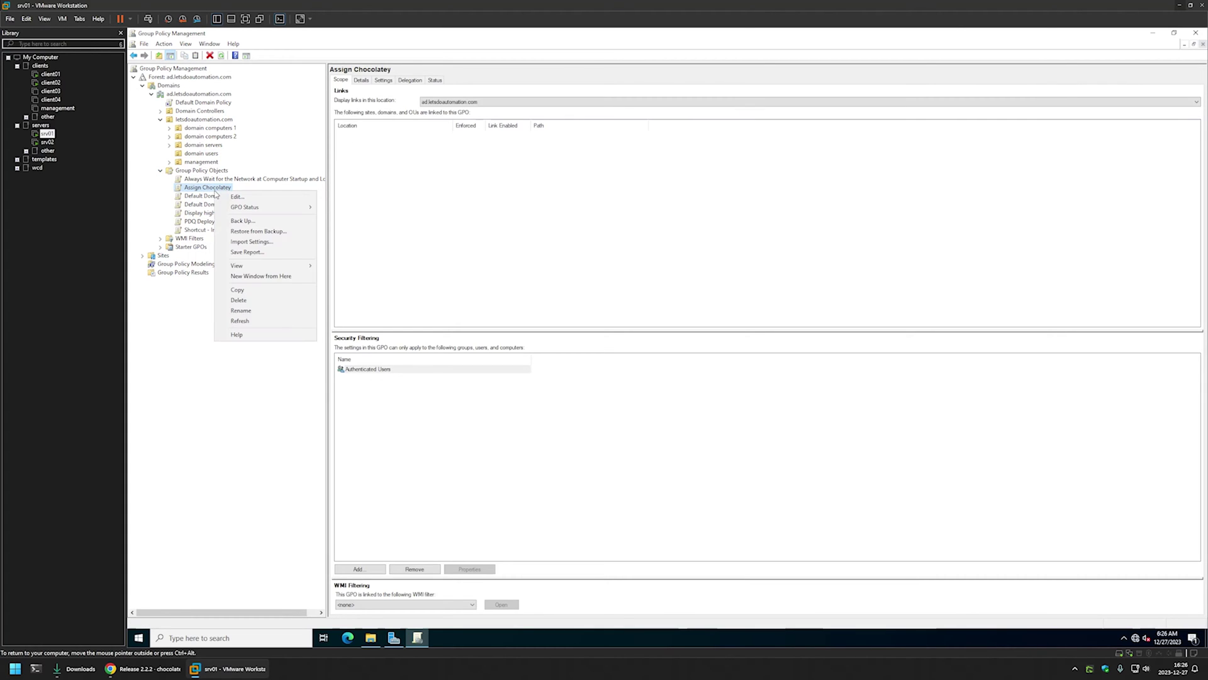
left_click(230, 195)
left_click_drag(304, 77, 565, 190)
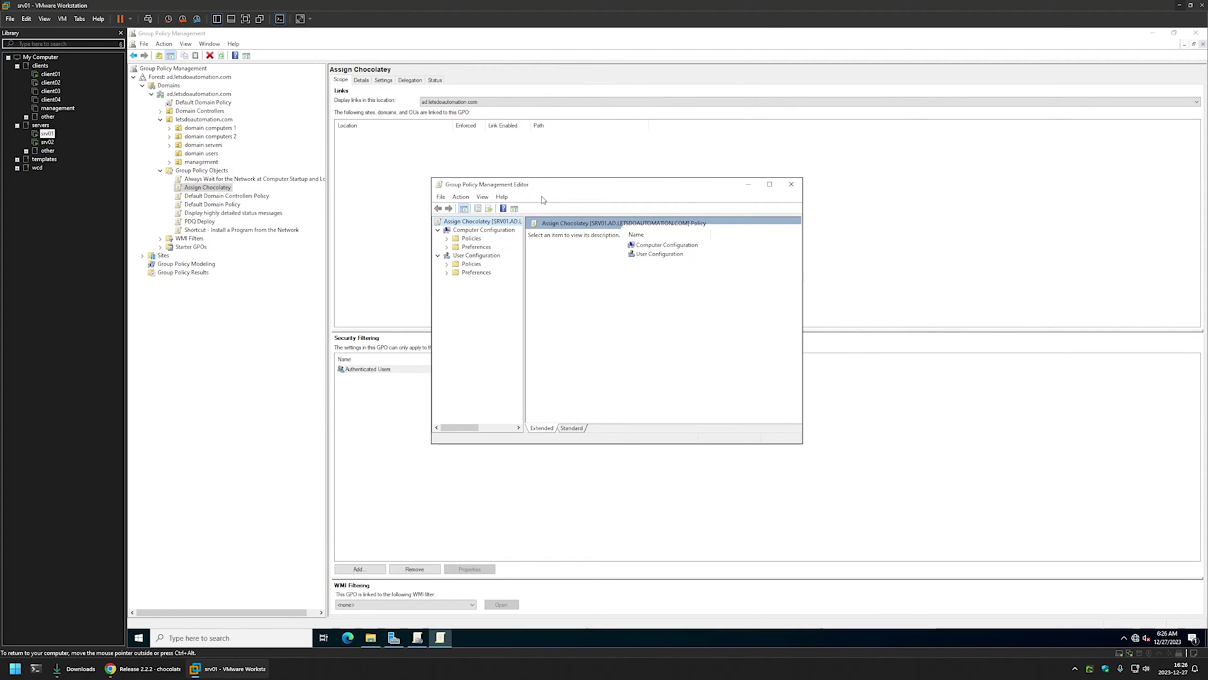
left_click(484, 230)
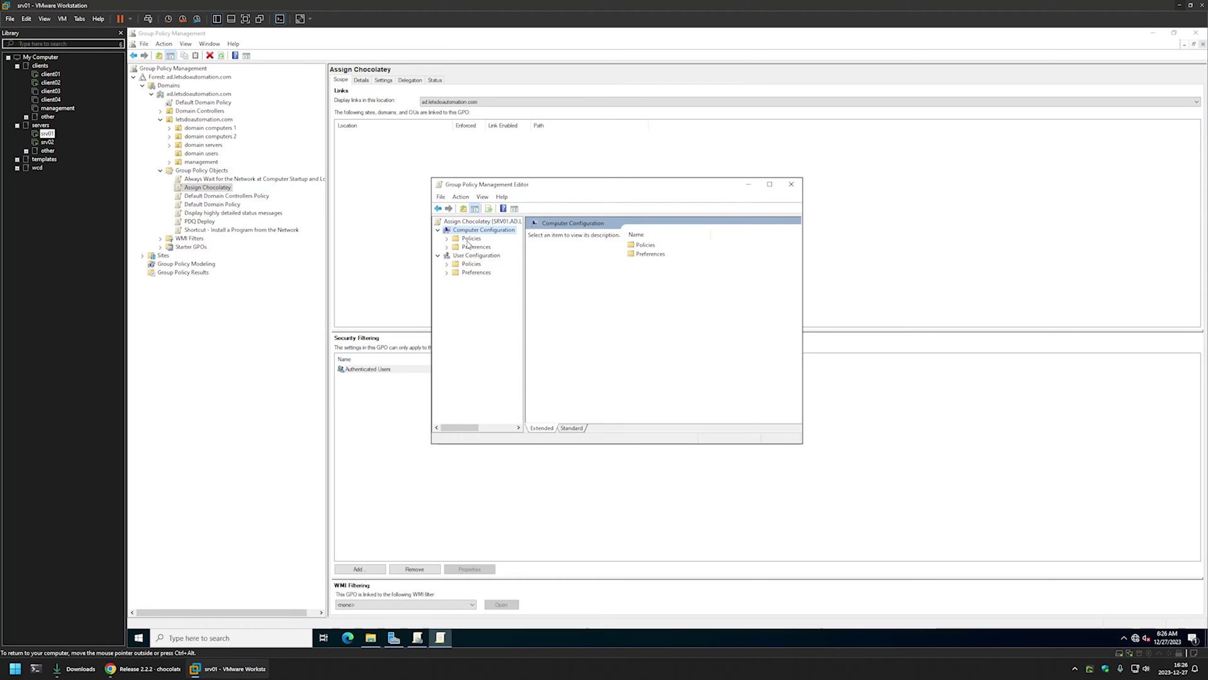
left_click(447, 240)
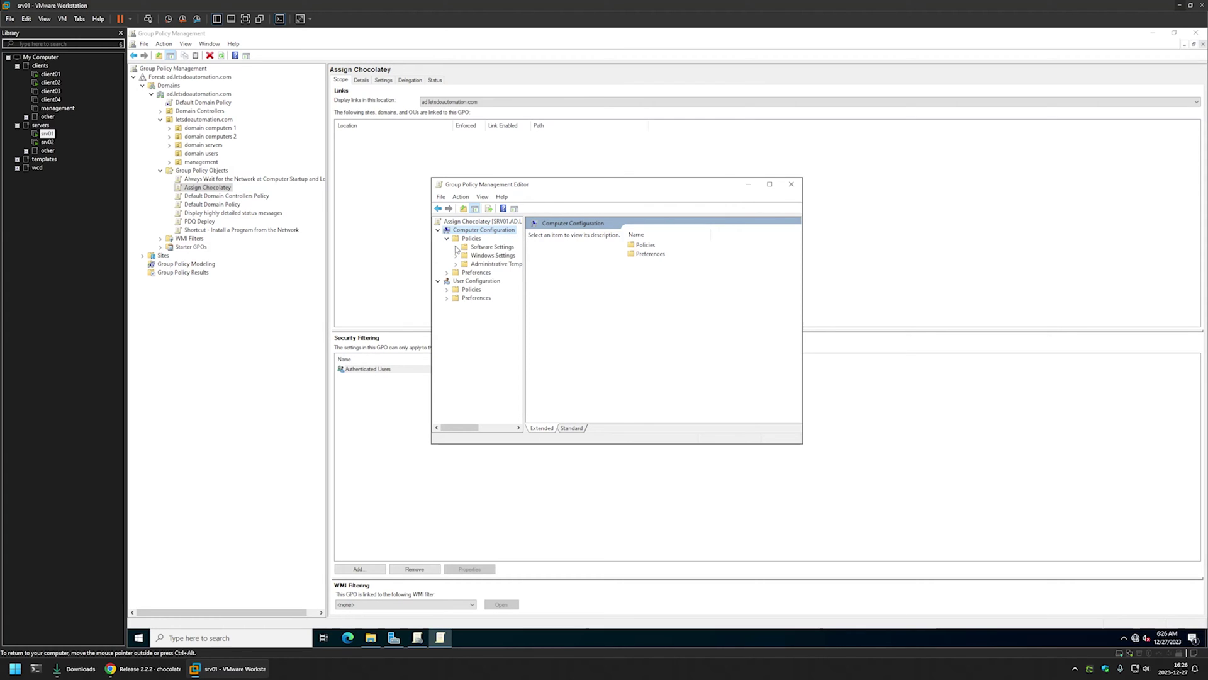
left_click(456, 247)
left_click(487, 255)
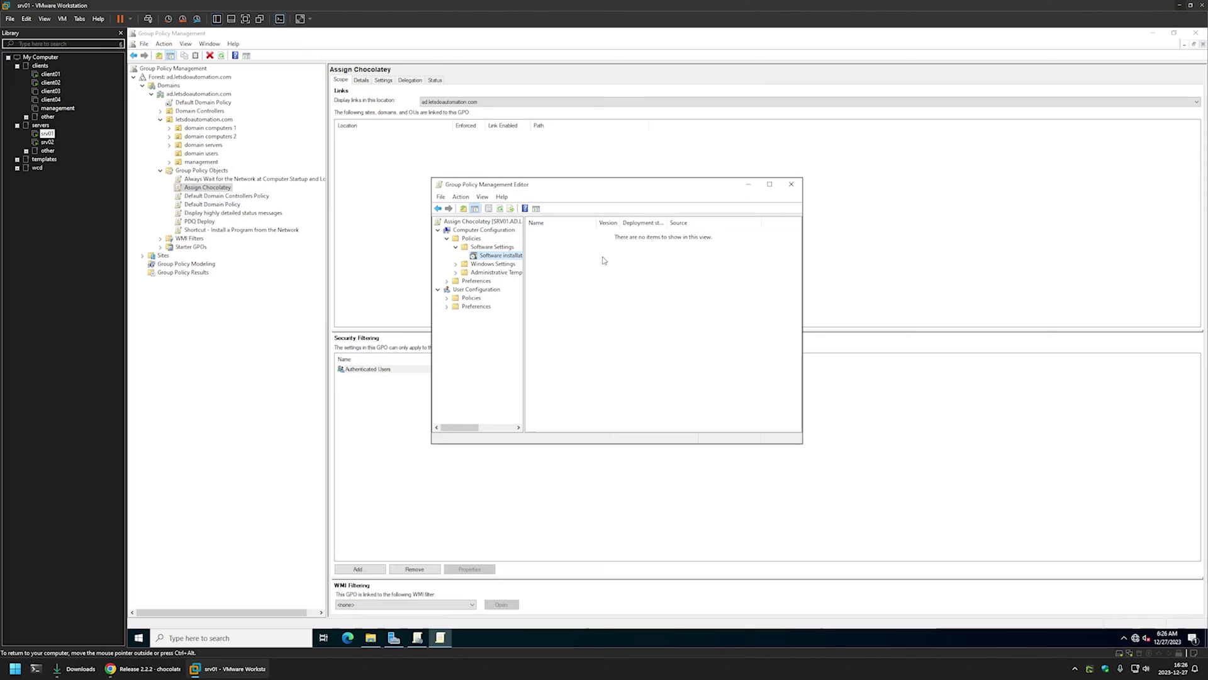
right_click(609, 275)
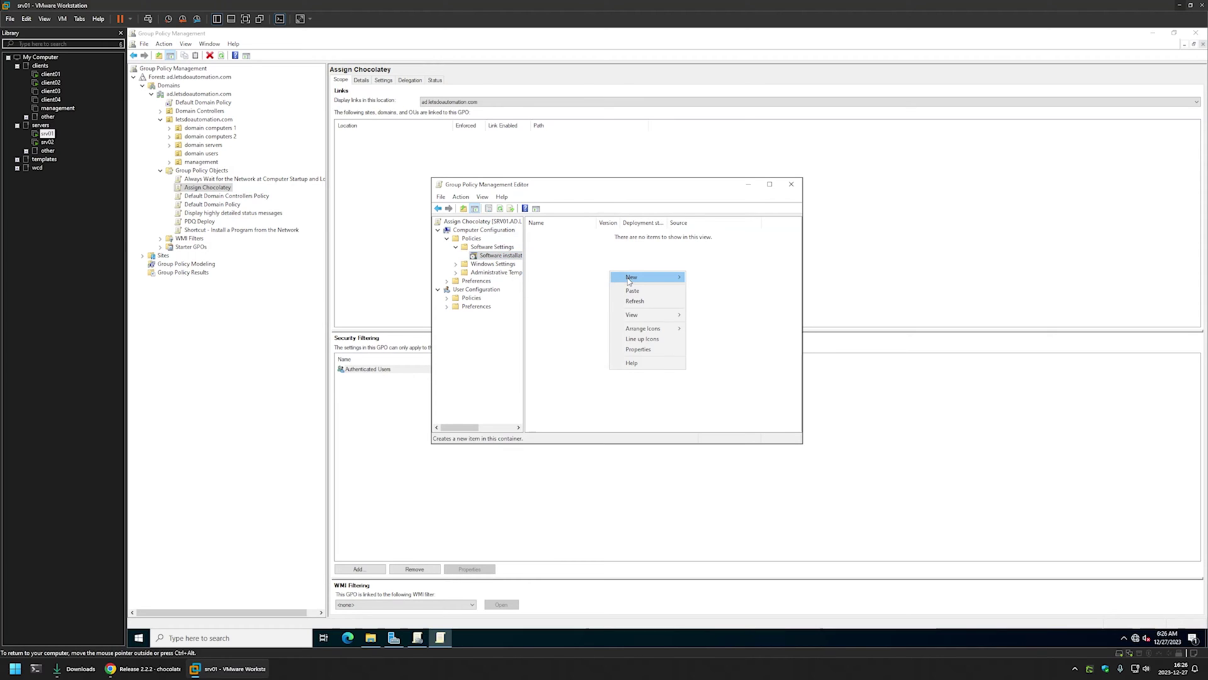
Add a new package, choosing chocolatey-2.2.2.0 from \\srv02\software\chocolatey.
mouse_move(667, 277)
left_click(704, 281)
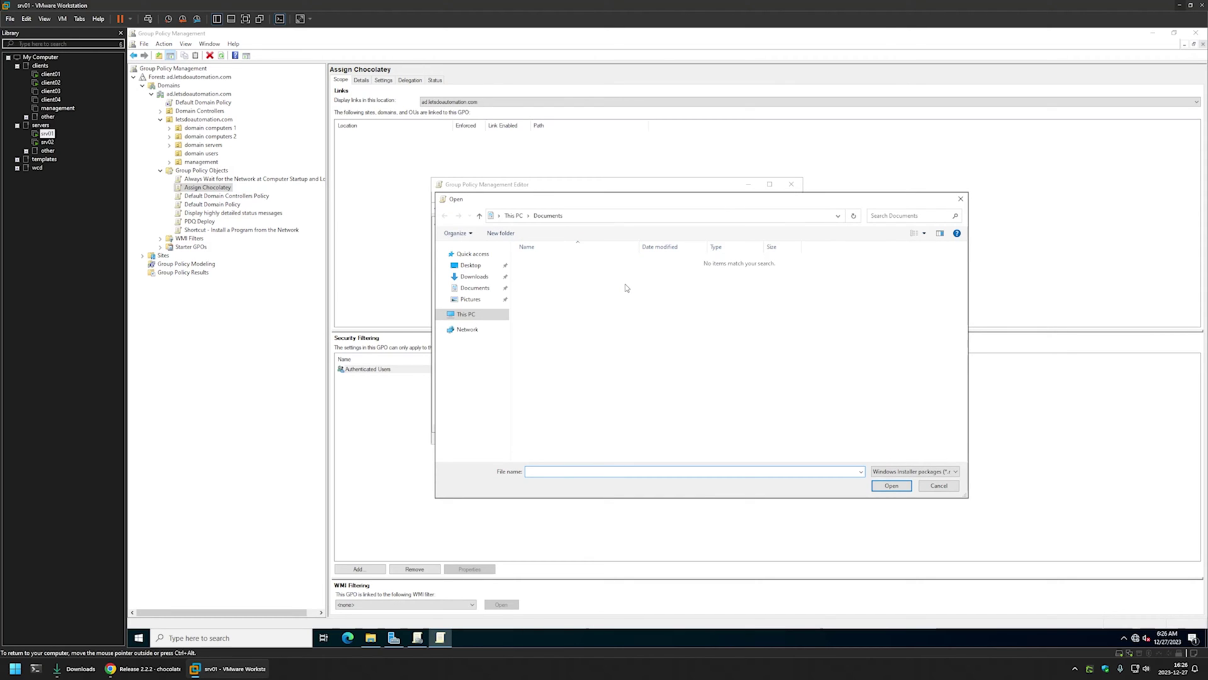
left_click(589, 216)
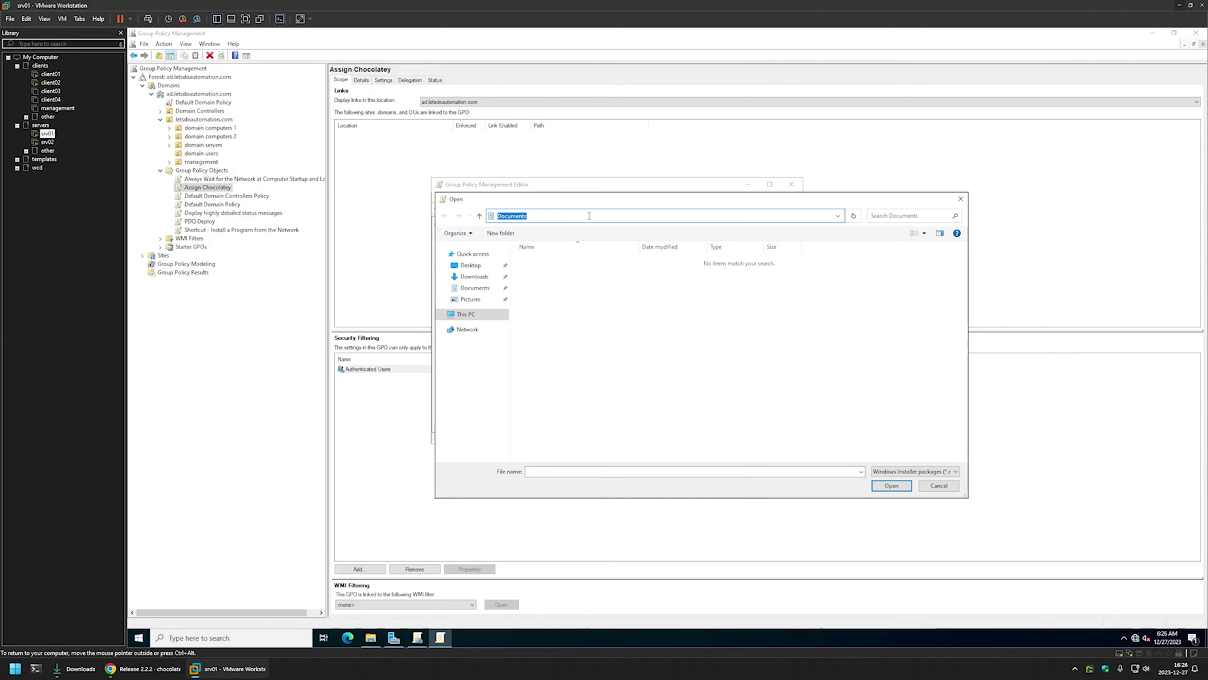
type("\\srv02")
key("Return")
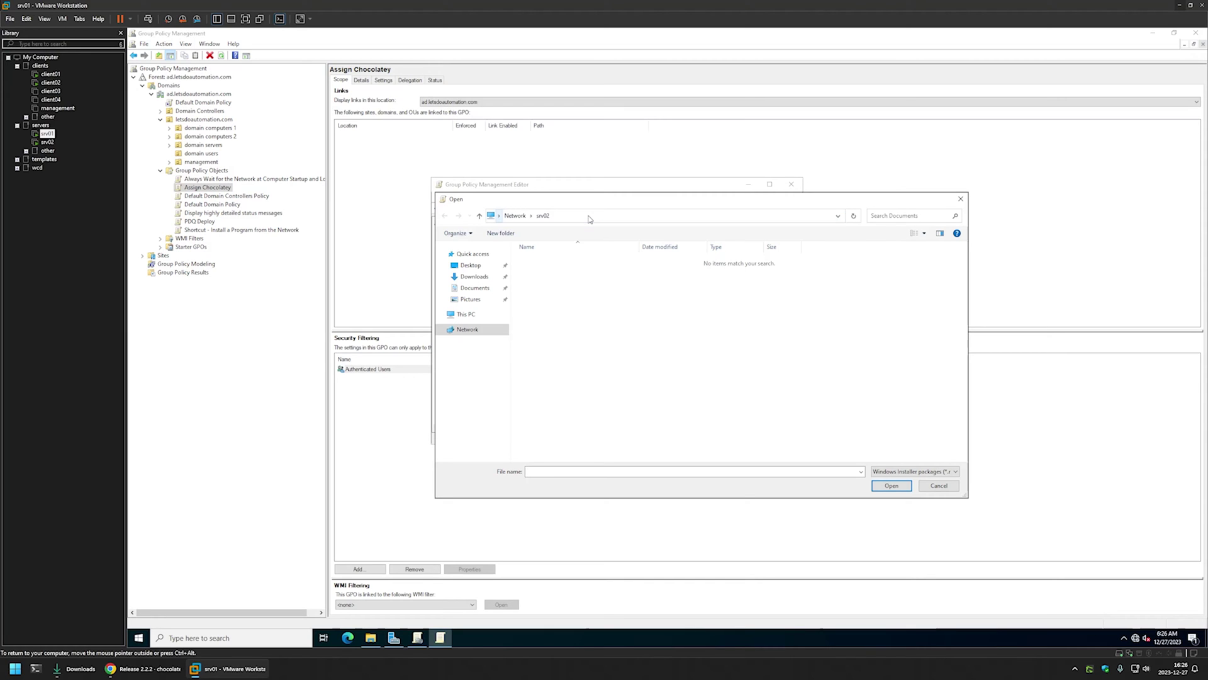
double_click(553, 259)
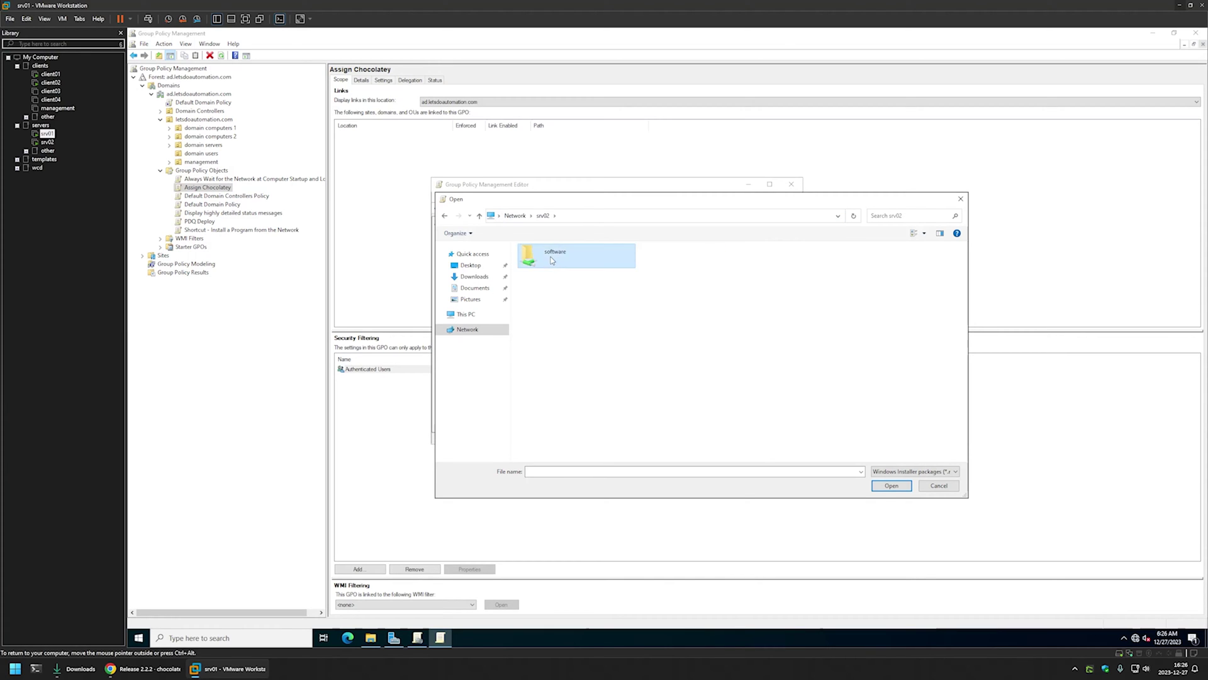
double_click(557, 263)
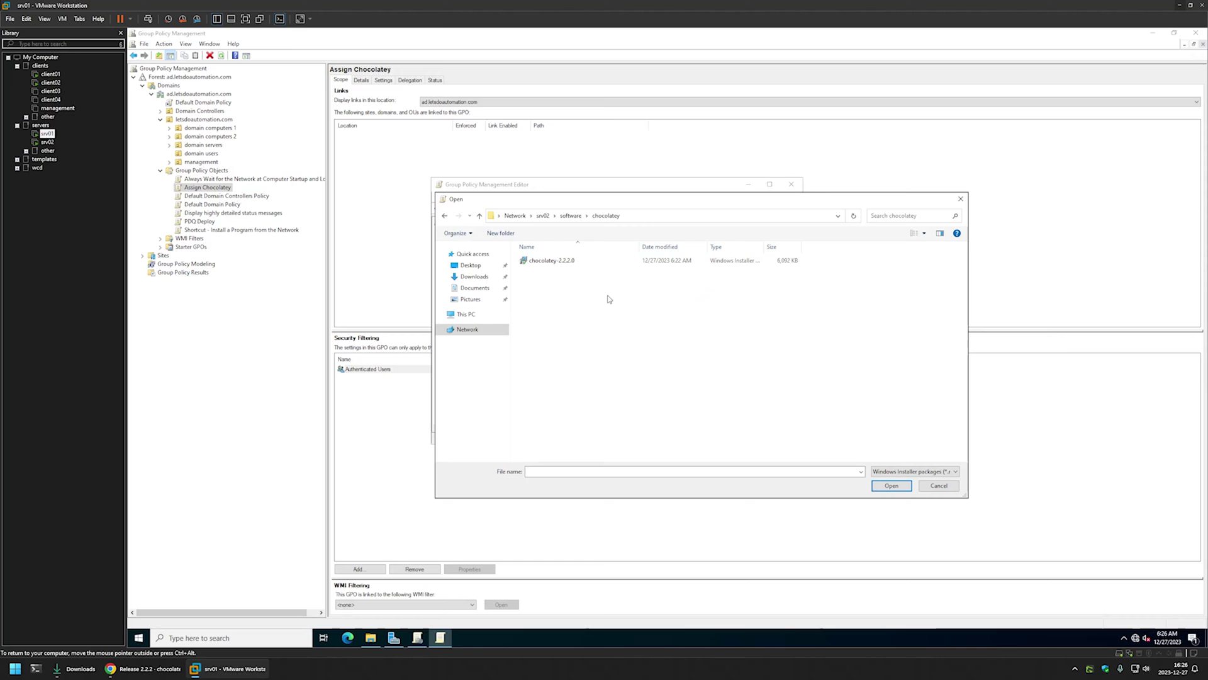
double_click(551, 261)
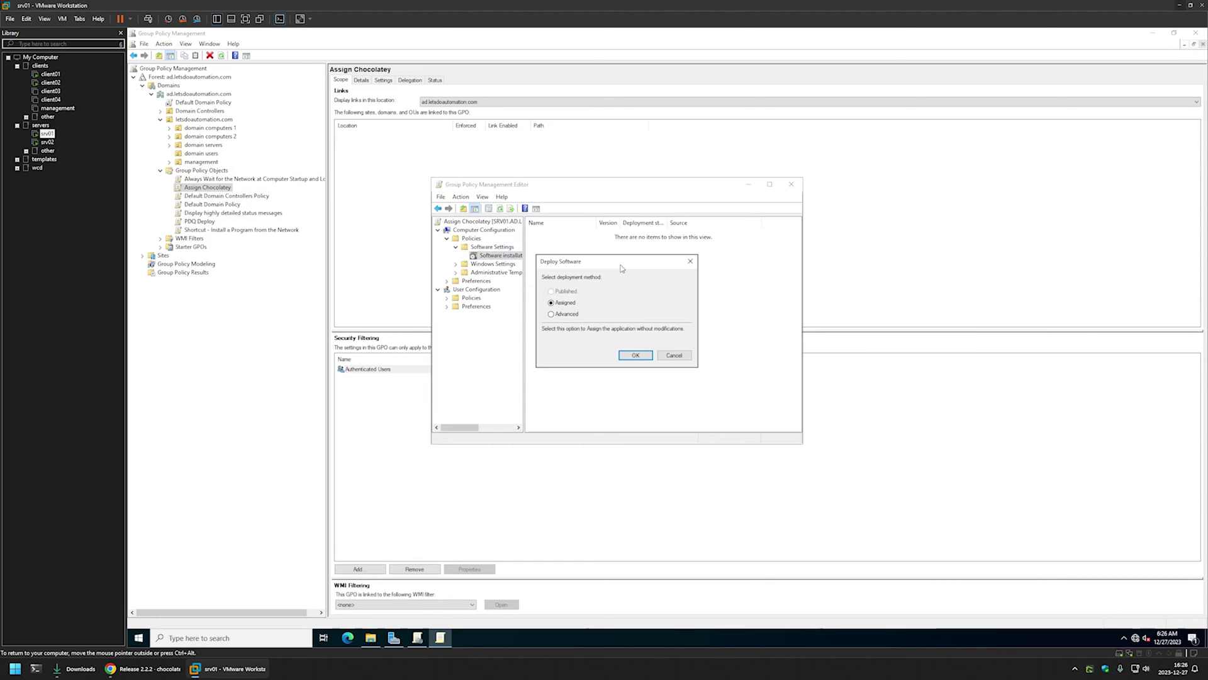
Deploy the Chocolatey package via the Advanced method, accepting its advanced deployment options.
left_click(562, 314)
left_click(636, 355)
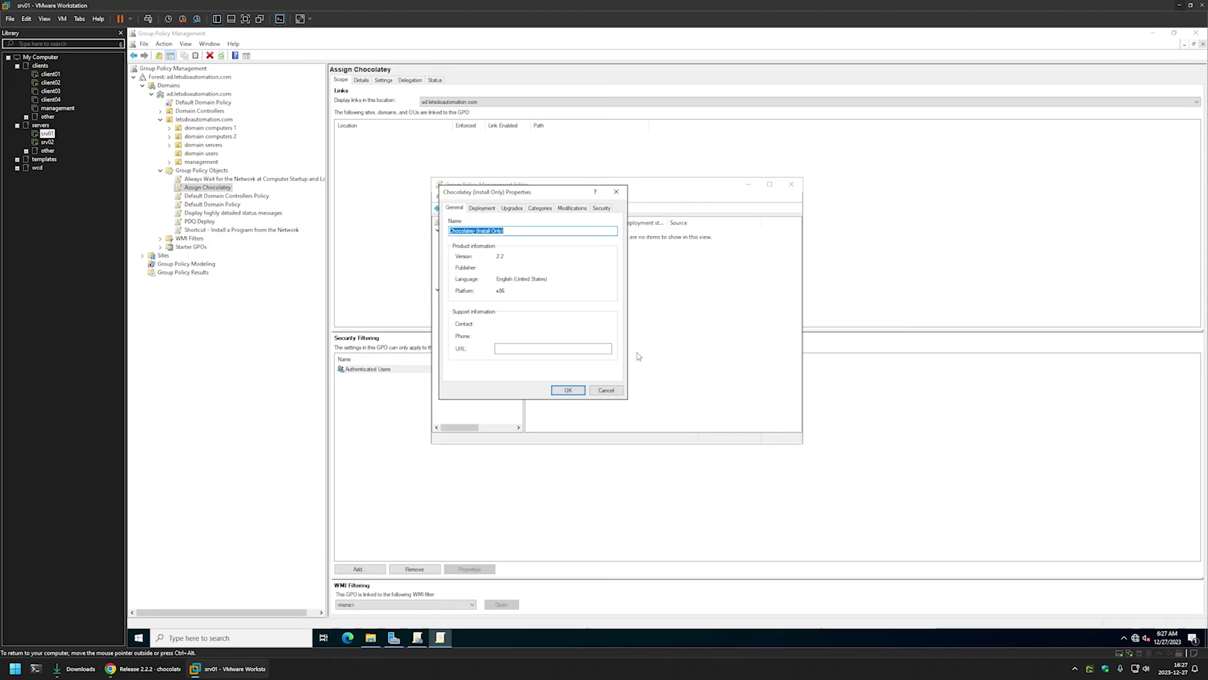
left_click(487, 210)
left_click(479, 368)
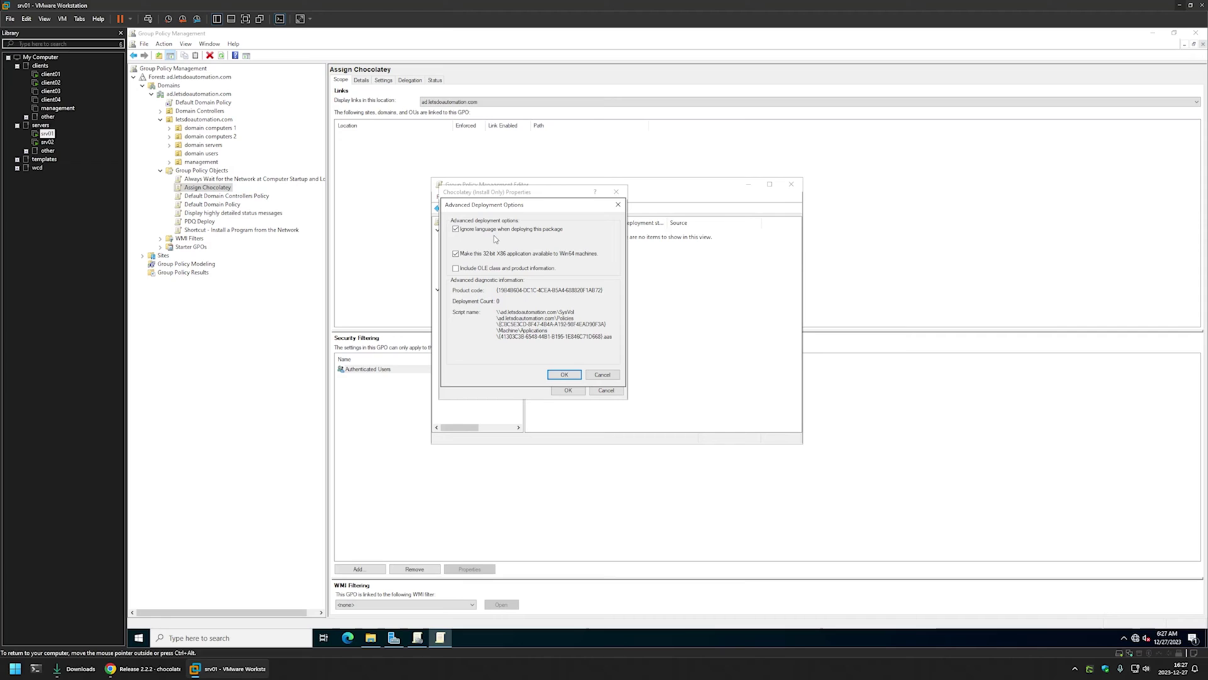
left_click(562, 376)
left_click(566, 390)
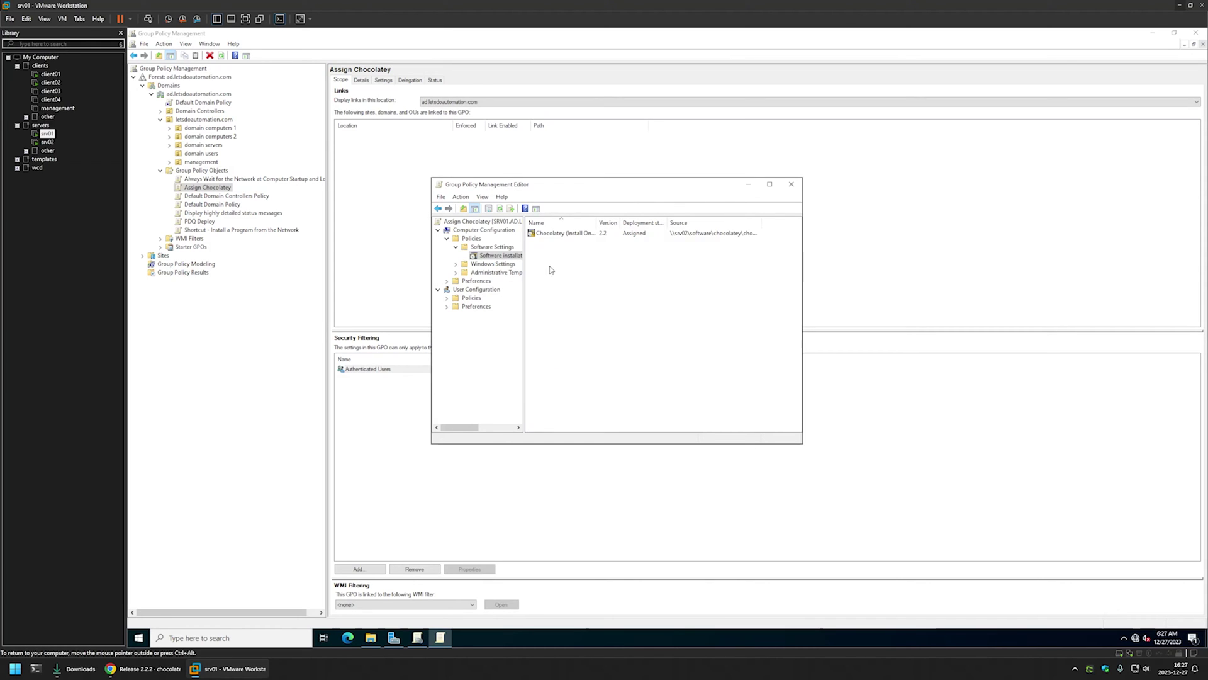
Close the editor and set the Details tab's GPO Status to 'User configuration settings disabled'.
left_click(791, 183)
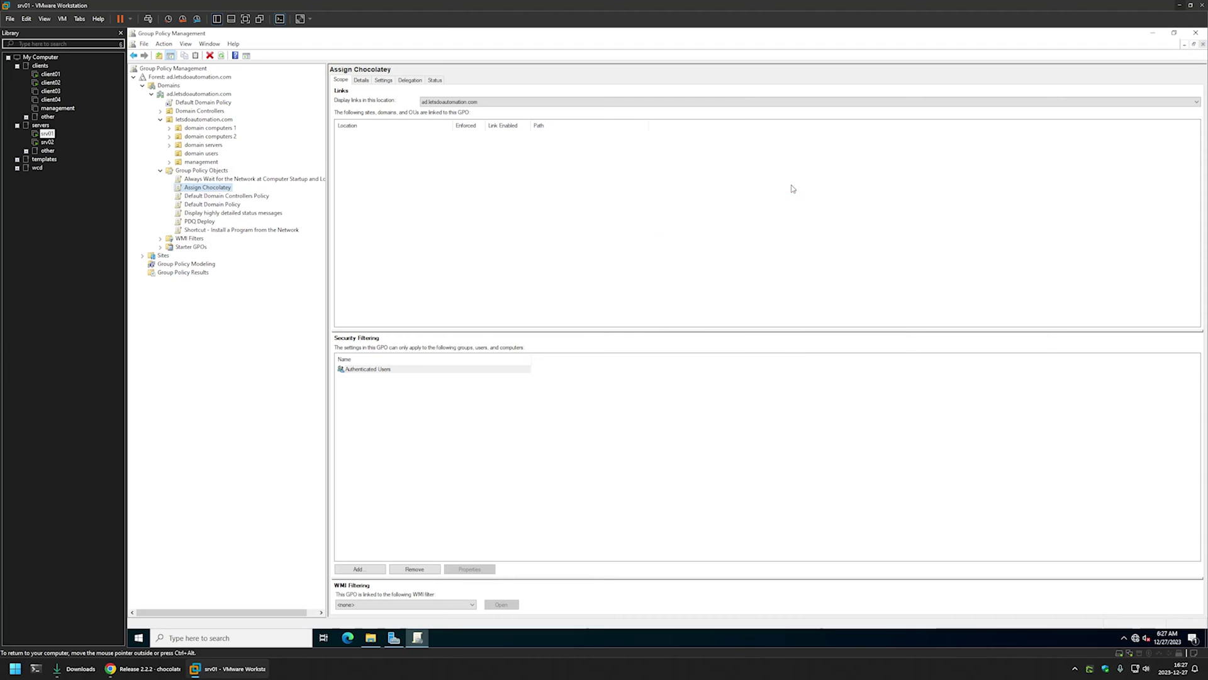
left_click(364, 80)
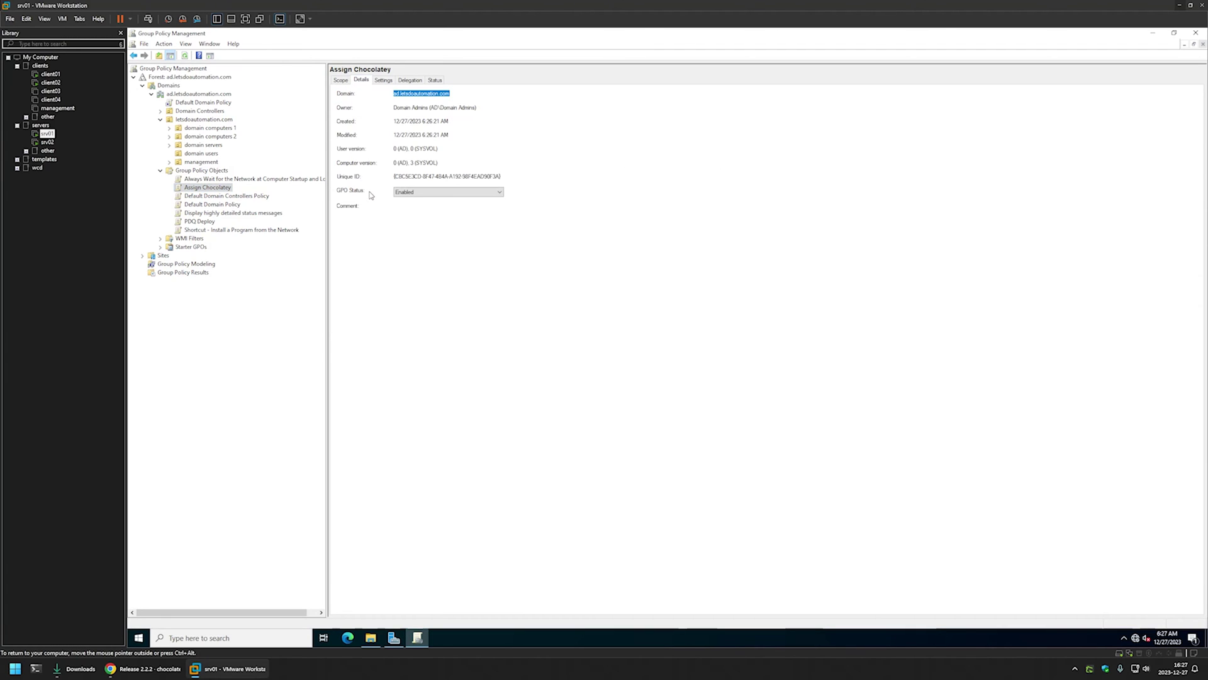
left_click(418, 194)
left_click(433, 218)
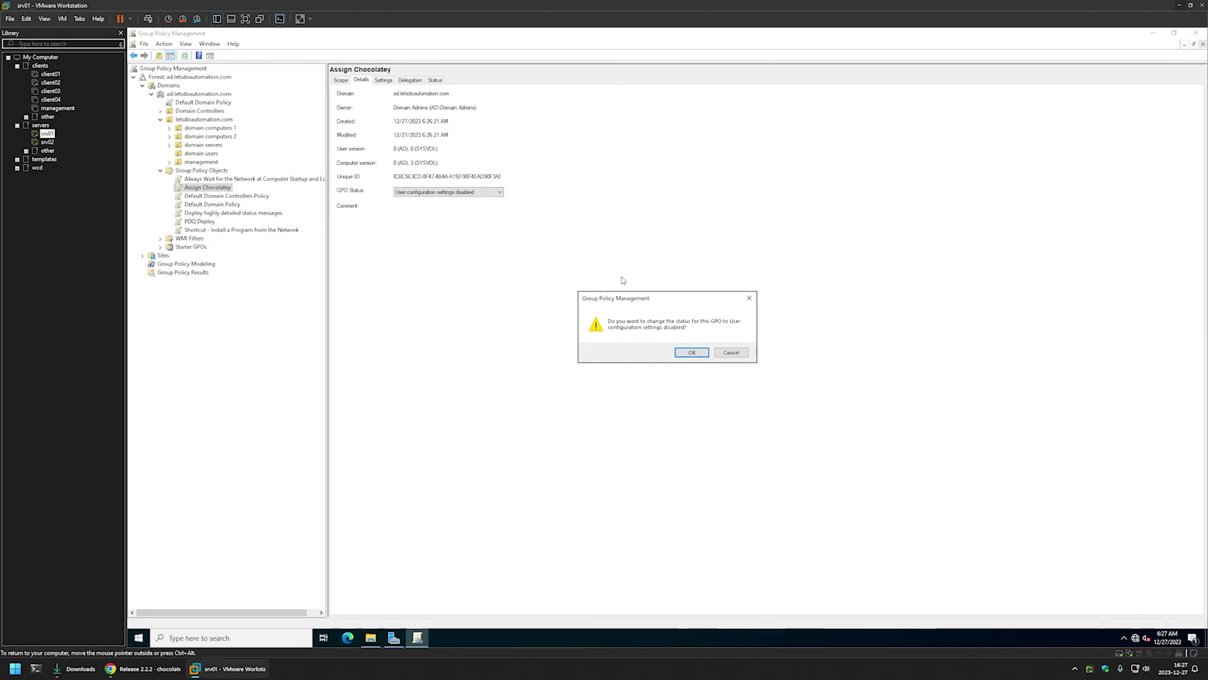
left_click(691, 355)
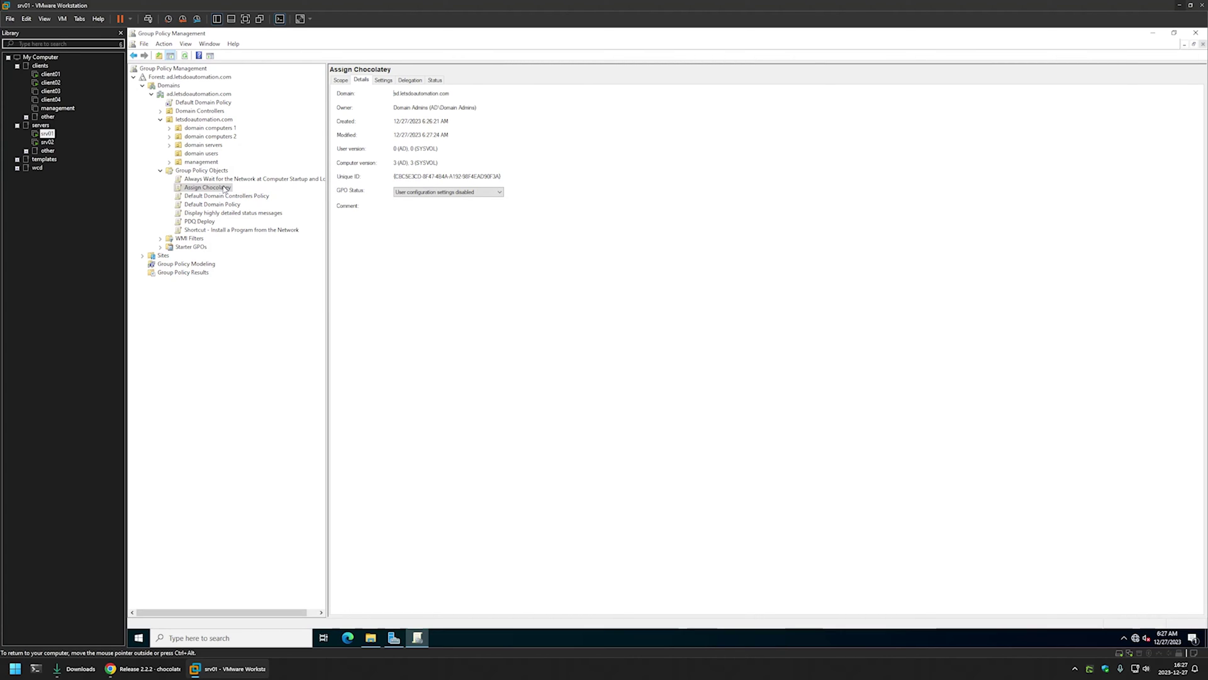
Drag Assign Chocolatey onto the domain computers 1 OU and confirm the link.
left_click(170, 128)
left_click(202, 128)
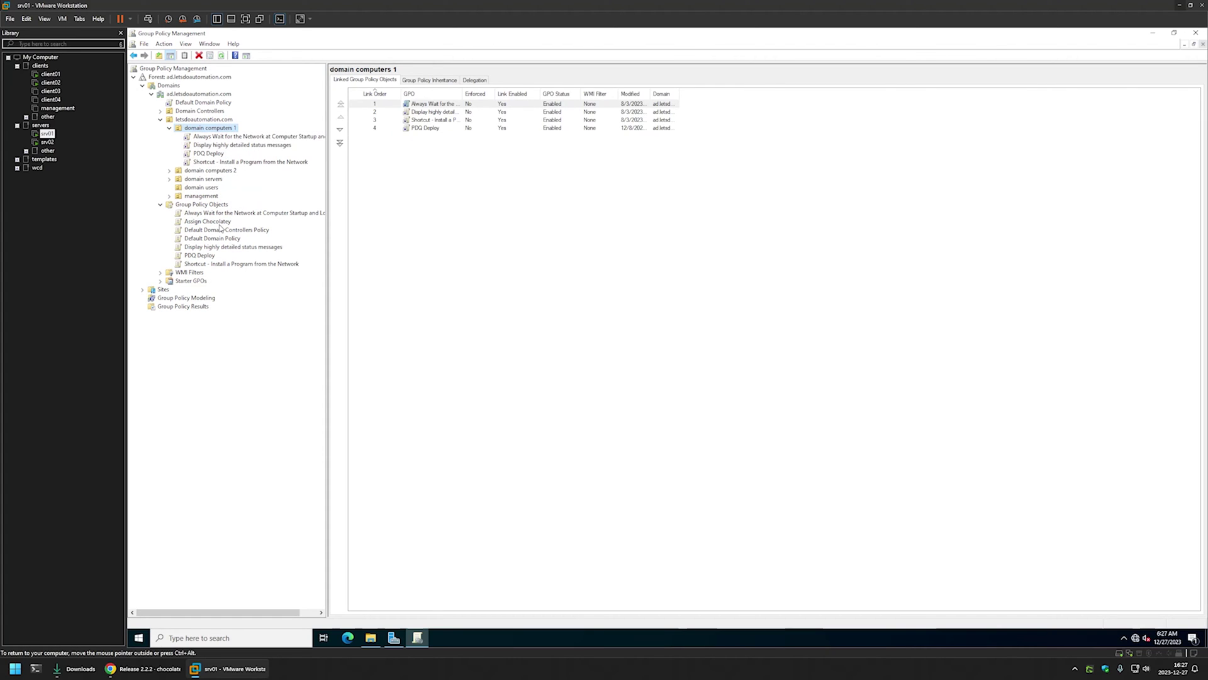
left_click_drag(220, 225, 215, 132)
left_click(692, 351)
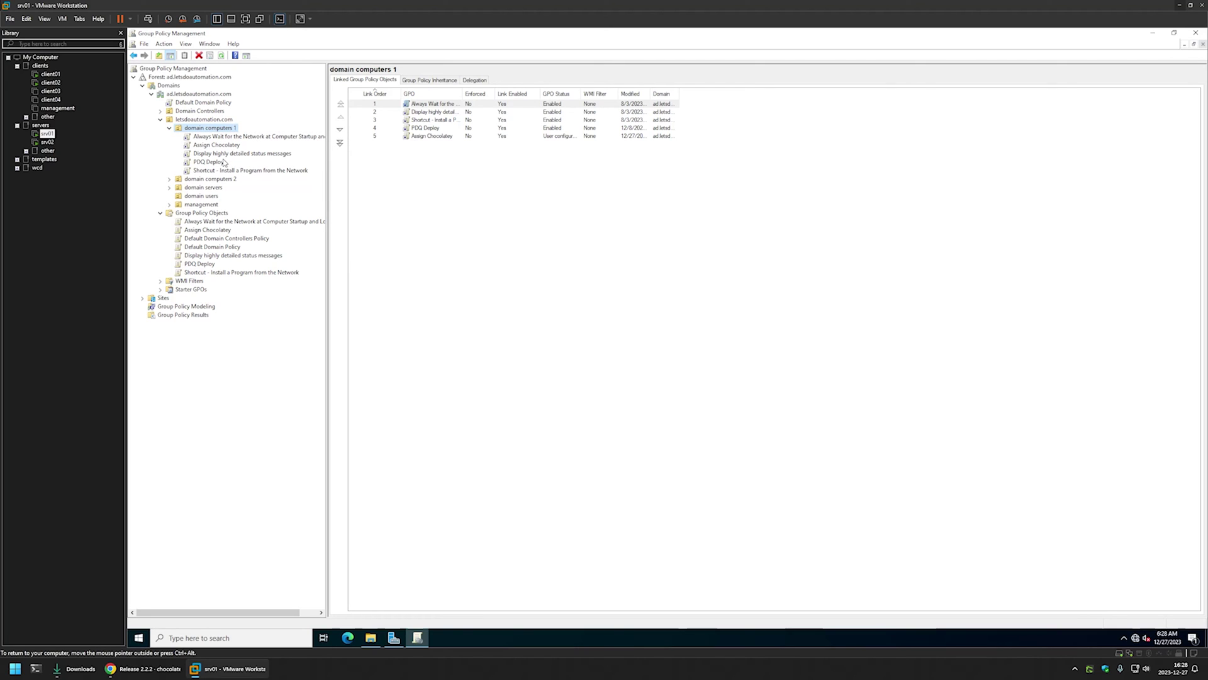
On client01, open Command Prompt from Start search and run gpupdate.
left_click(51, 75)
left_click(525, 237)
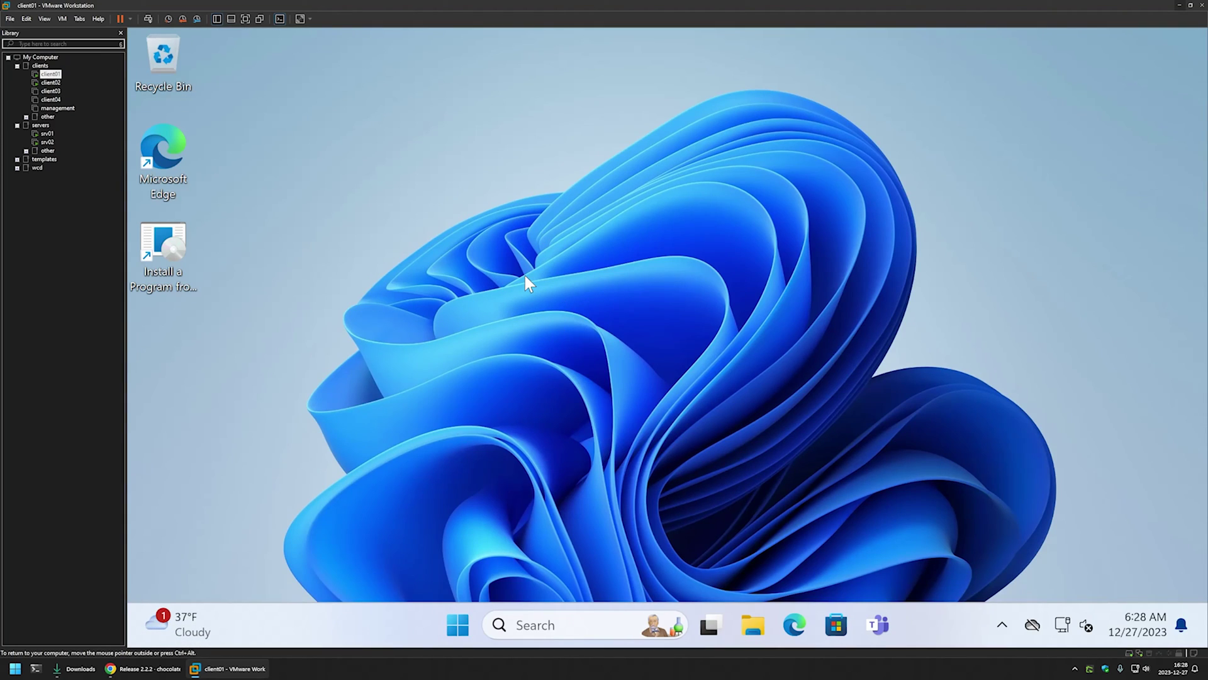
left_click(446, 627)
type("cmd")
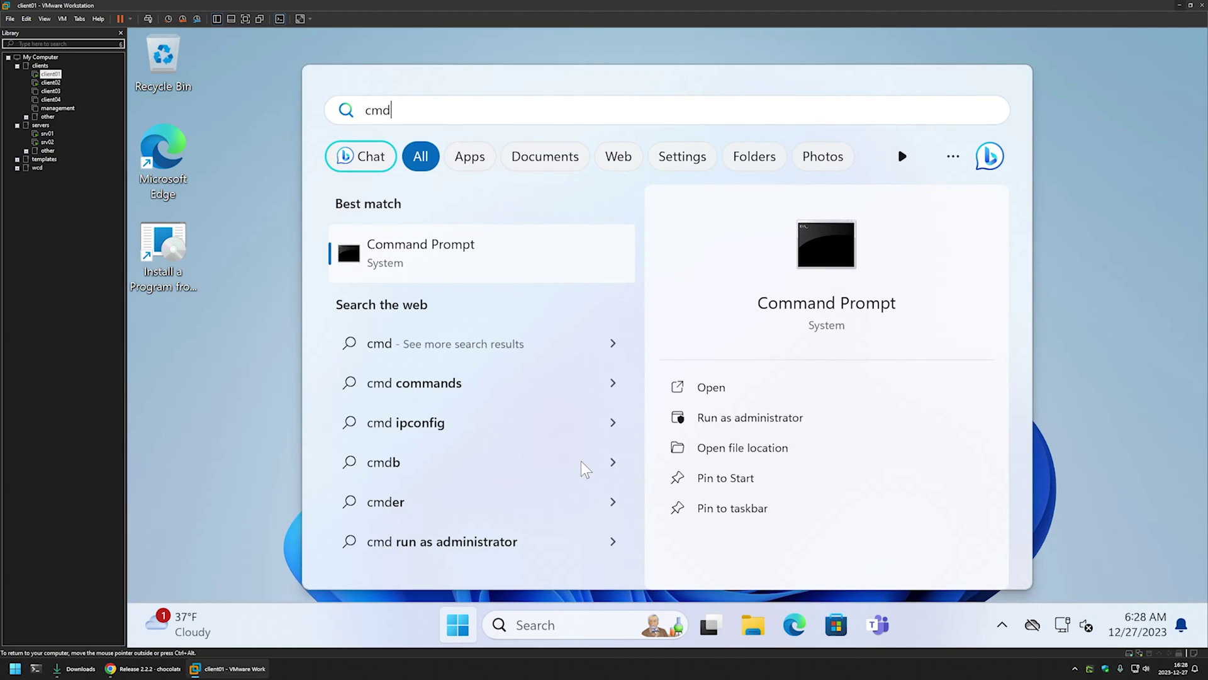
left_click(715, 389)
left_click_drag(531, 123, 591, 107)
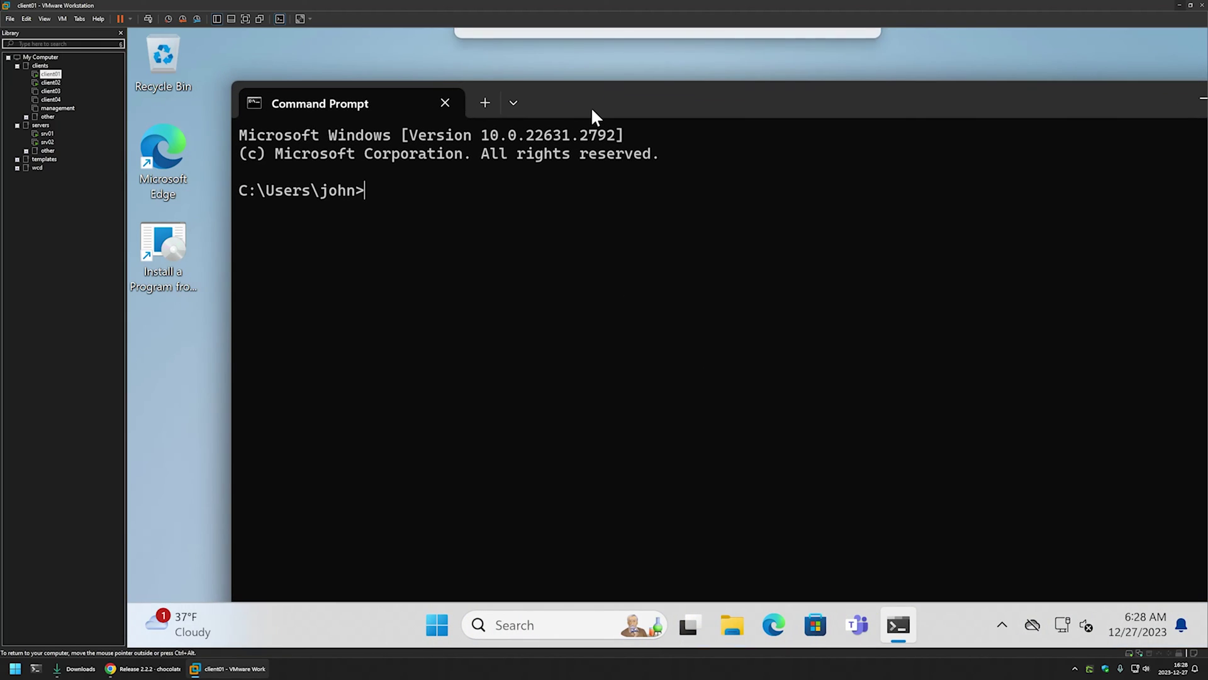
type("gpupdate")
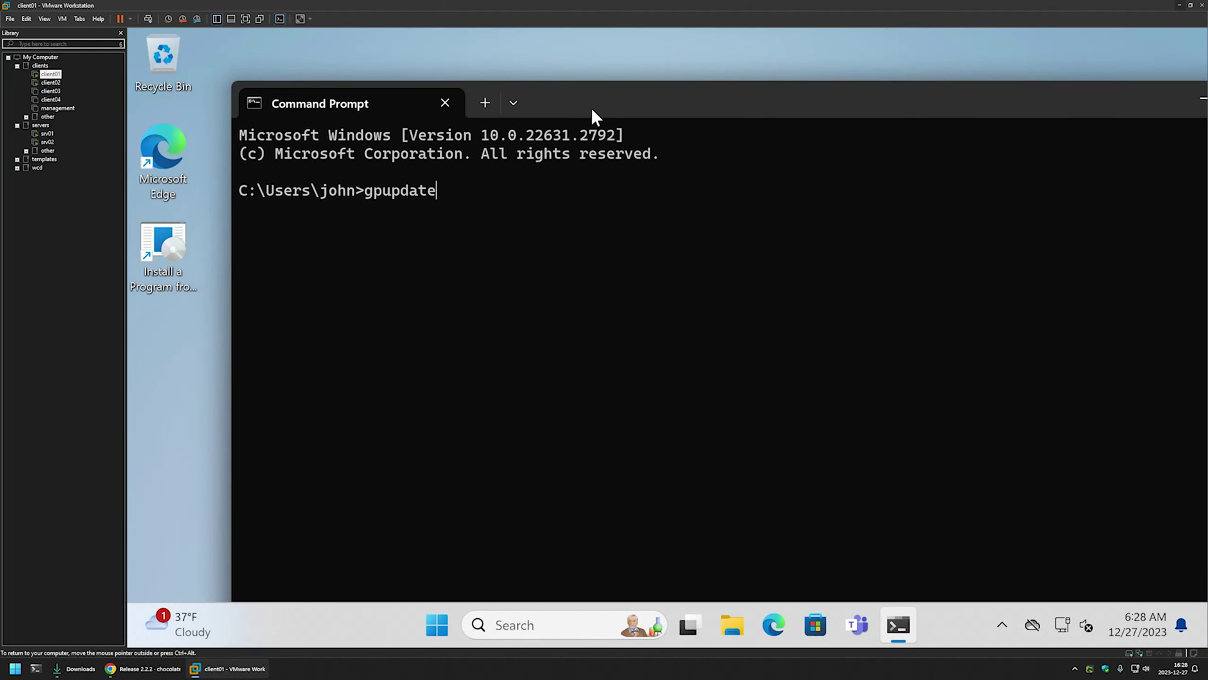
key("Return")
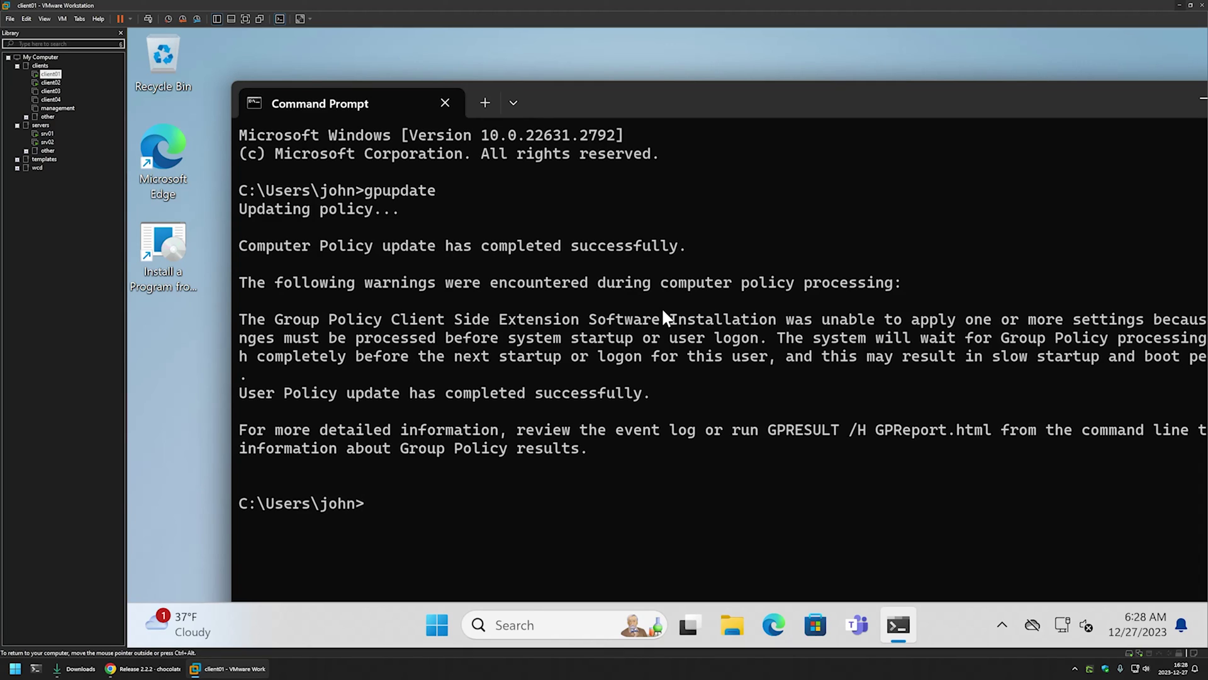
Run shutdown -r -t 0 to reboot client01 immediately.
type("shutdown -r -t 0")
key("Return")
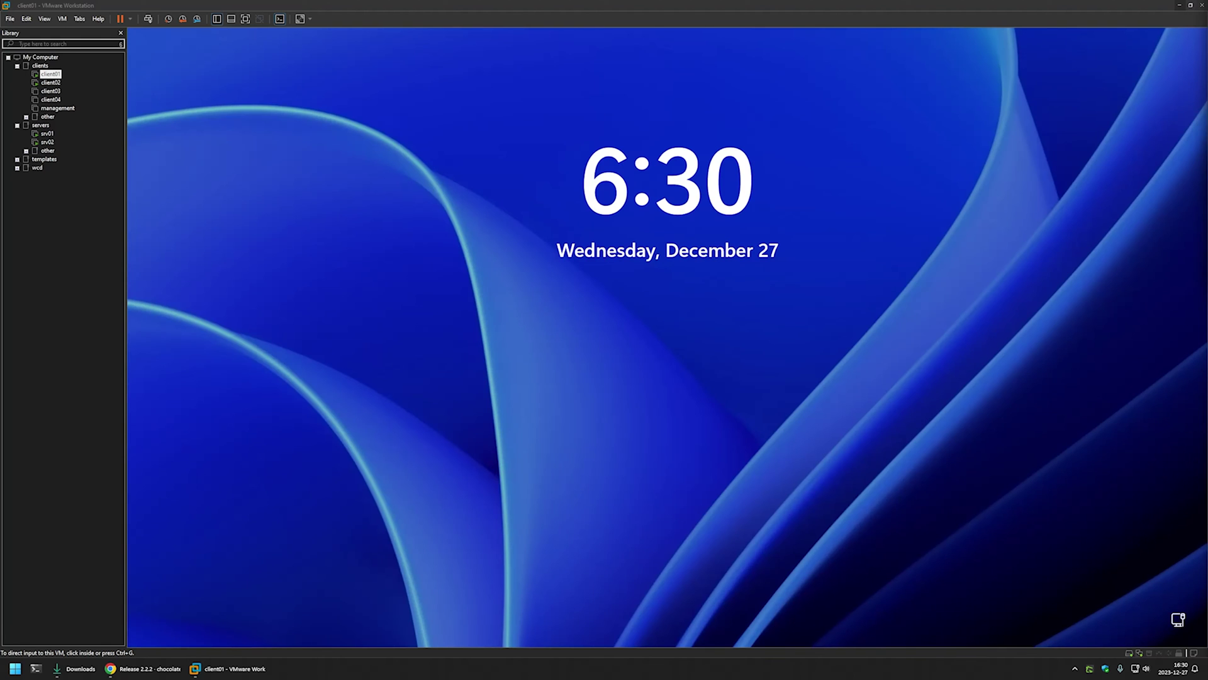
Sign in to client01 from the lock screen with the account password.
key("space")
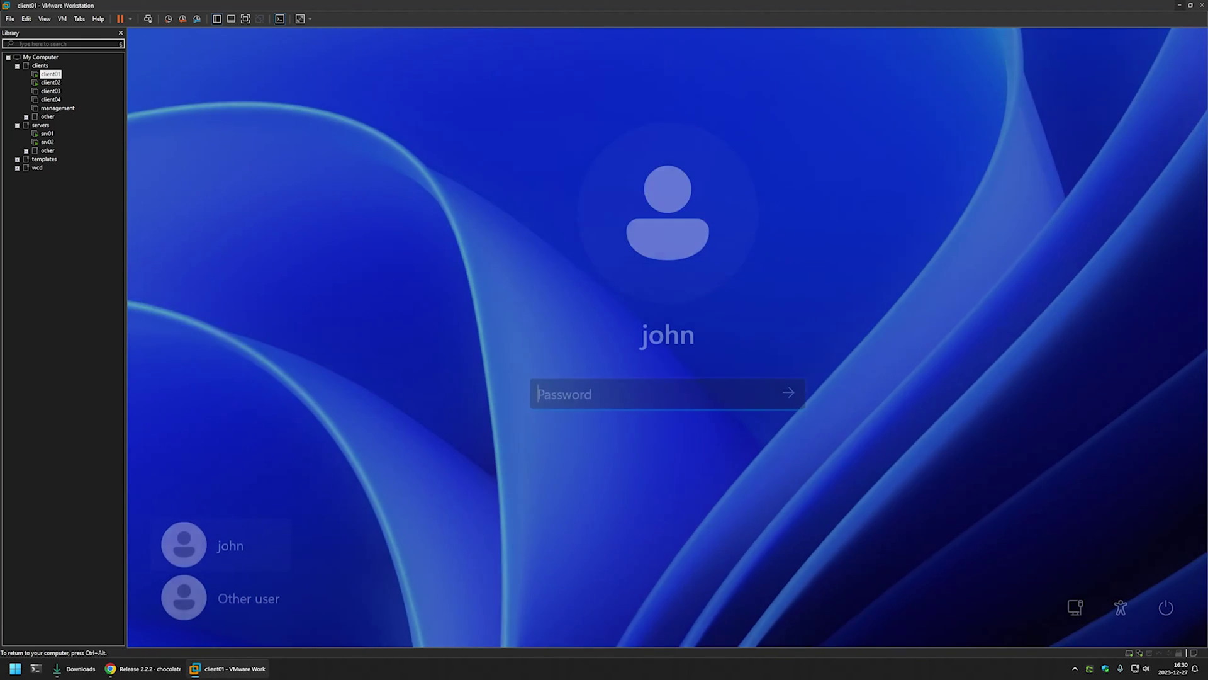
type("******")
key("Return")
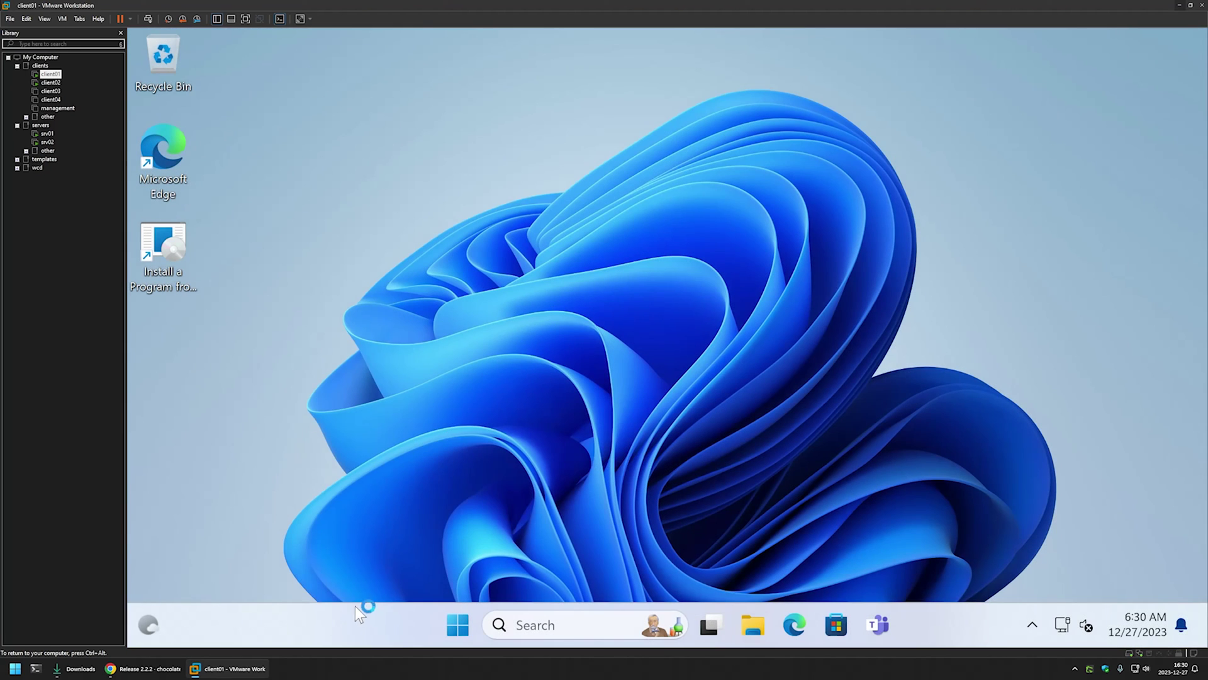
Launch Command Prompt from Start search and run choco -? to show Chocolatey's help listing.
left_click(440, 625)
type("cmd")
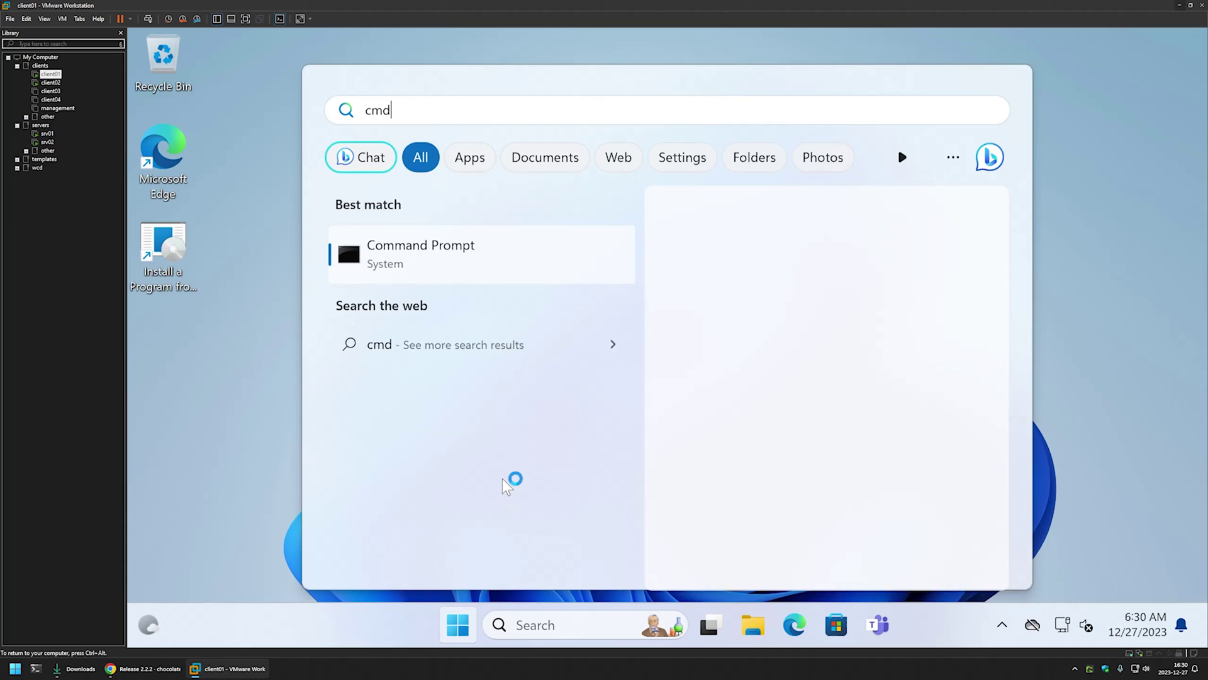
key("Return")
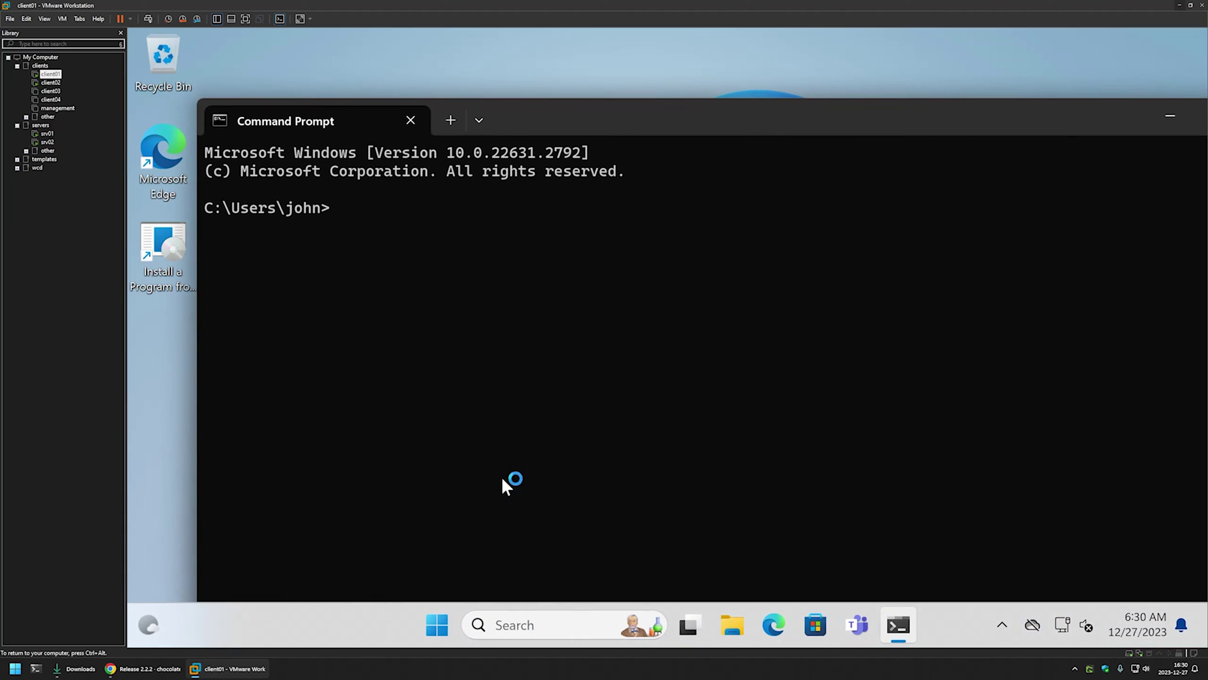
type("choco -?")
key("Return")
scroll(536, 266, "up", 20)
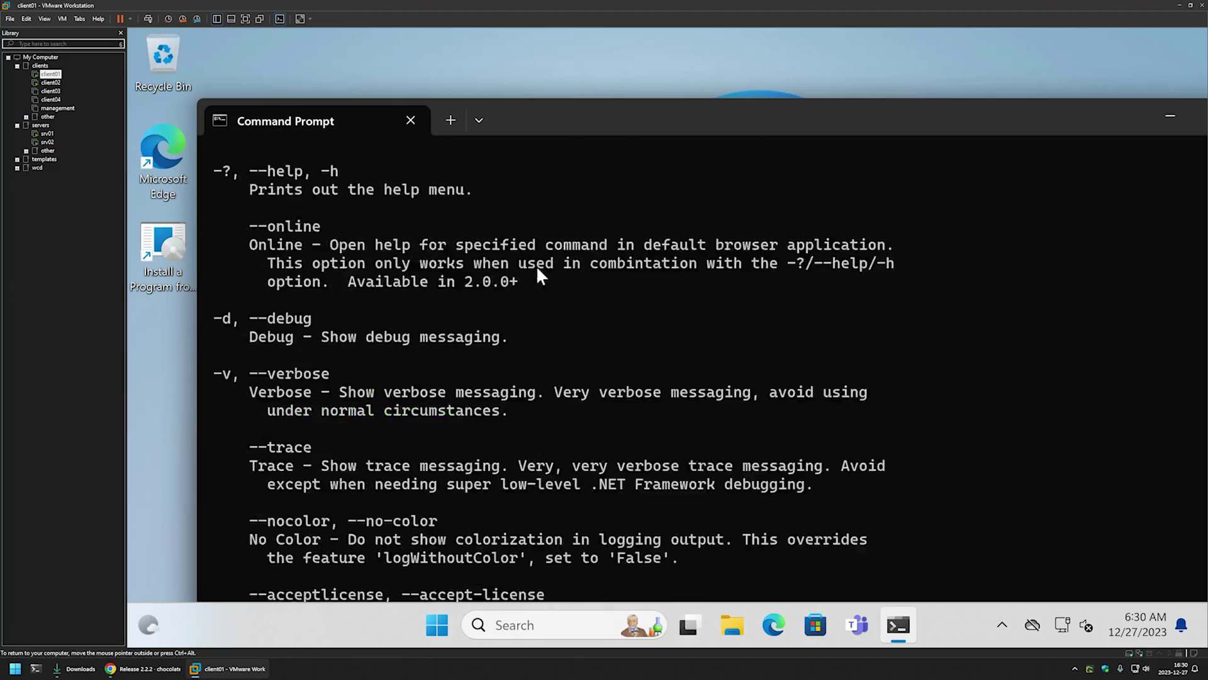
scroll(546, 263, "up", 15)
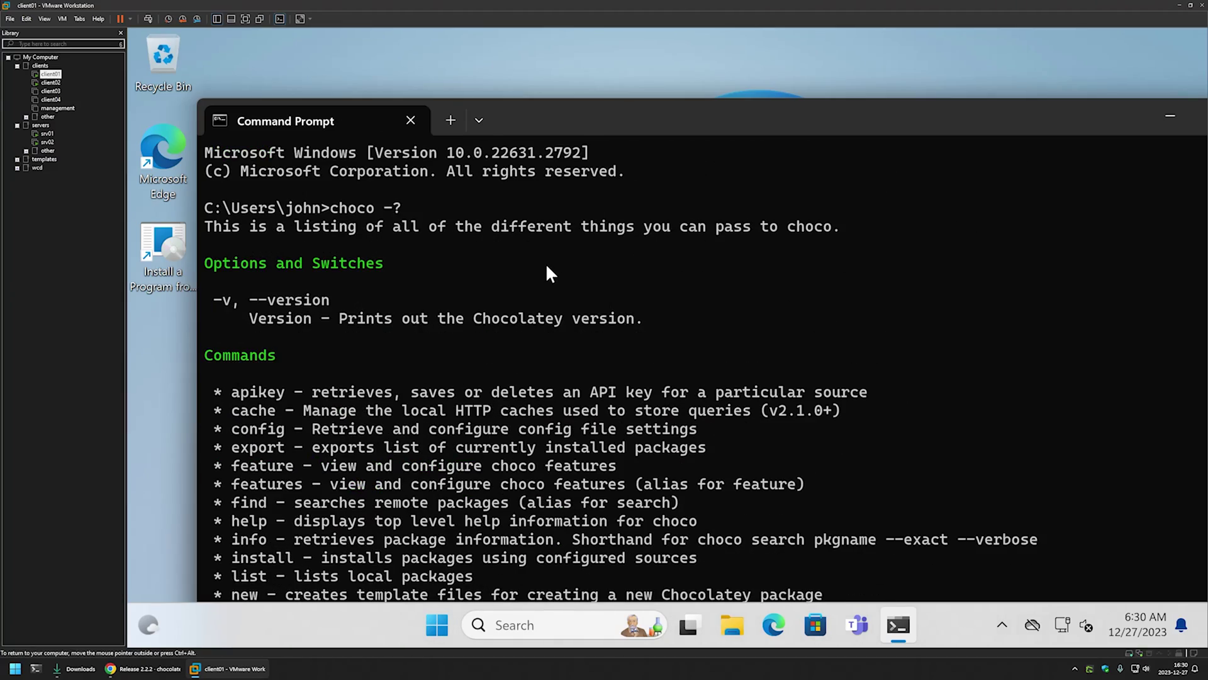